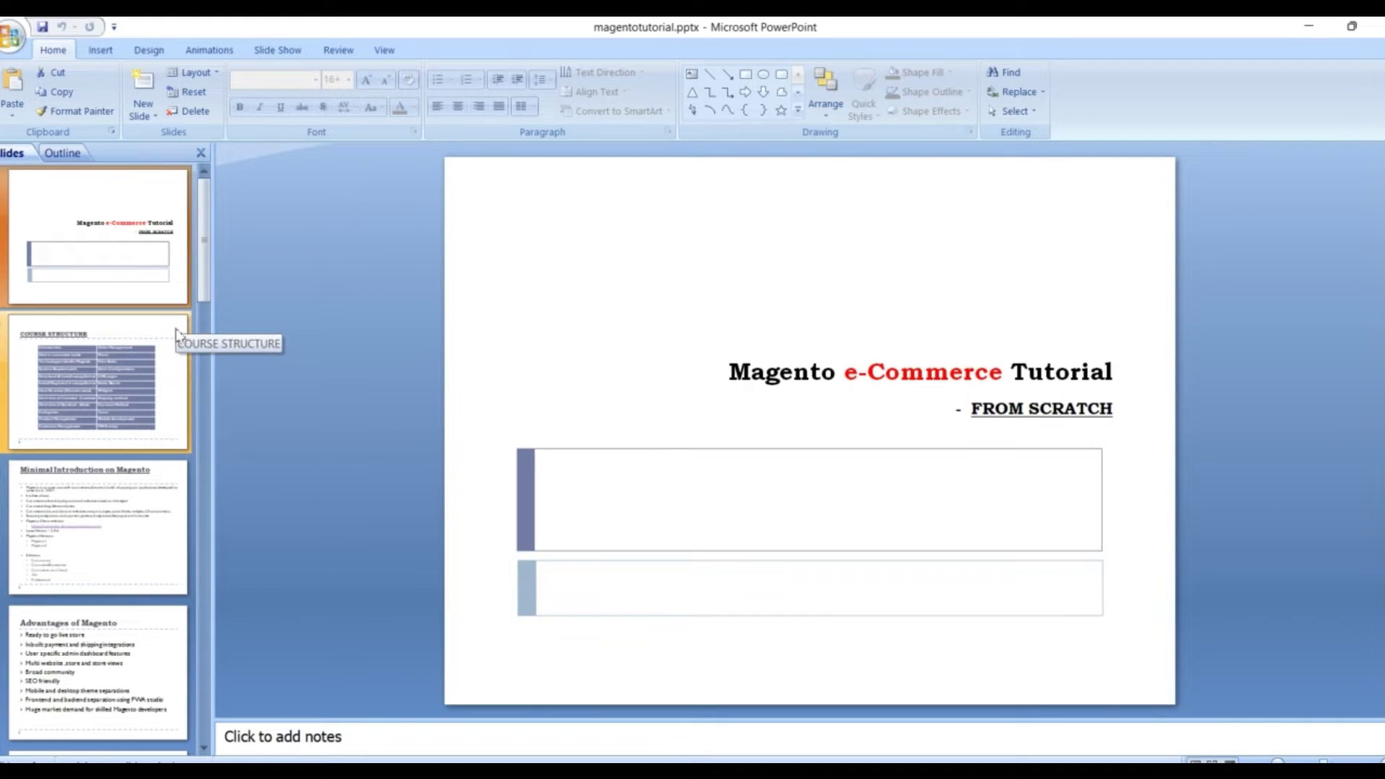
Step through the COURSE STRUCTURE and Minimal Introduction on Magento slides, then switch to Chrome
left_click(177, 345)
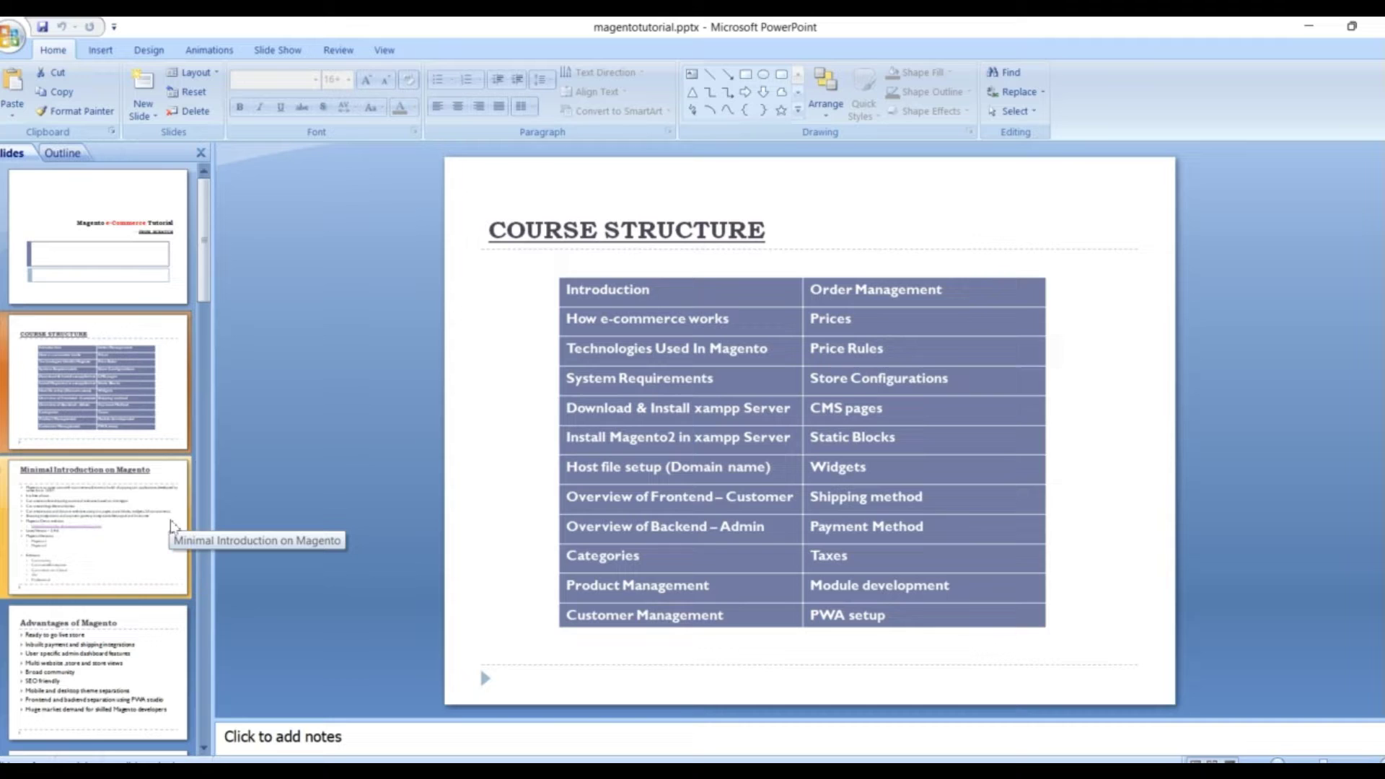
left_click(171, 524)
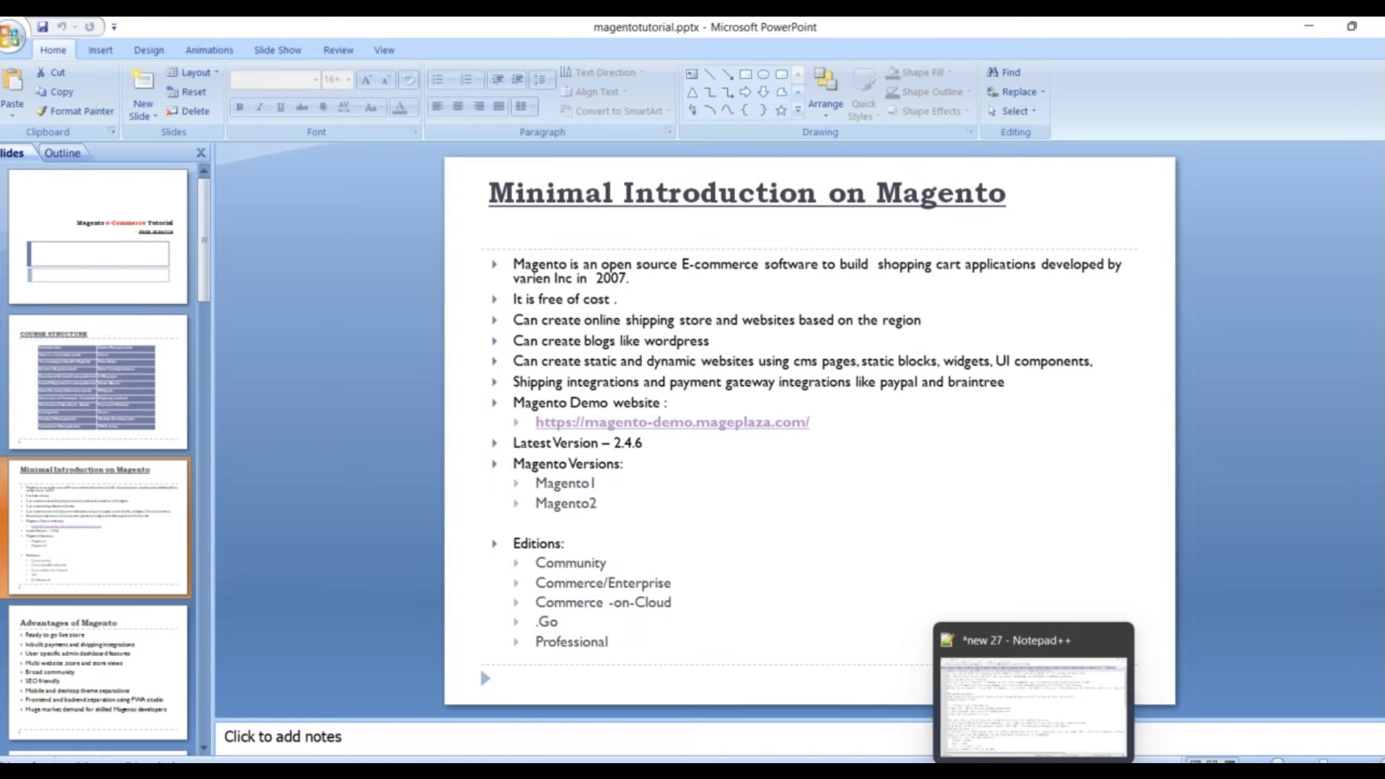
mouse_move(993, 771)
left_click(989, 692)
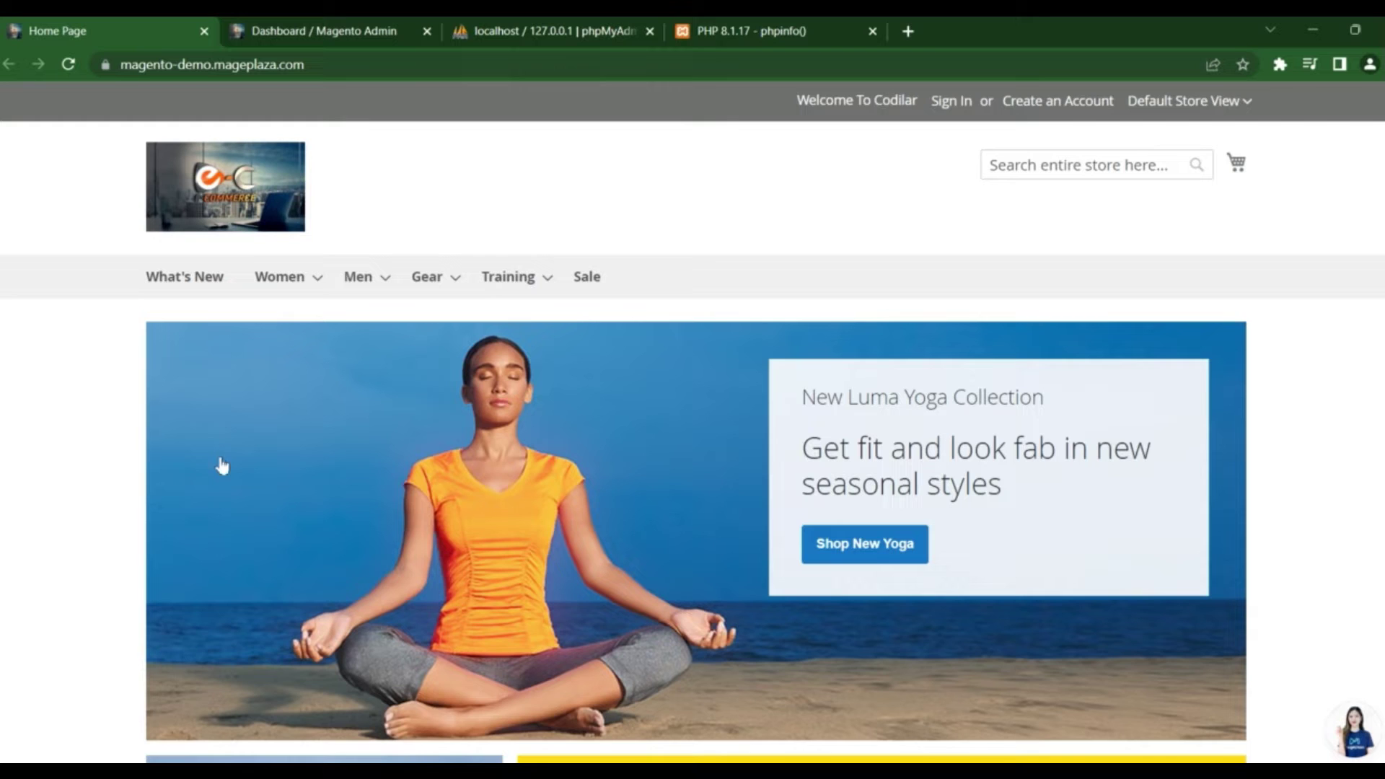
scroll(696, 227, "down", 5)
scroll(701, 238, "down", 3)
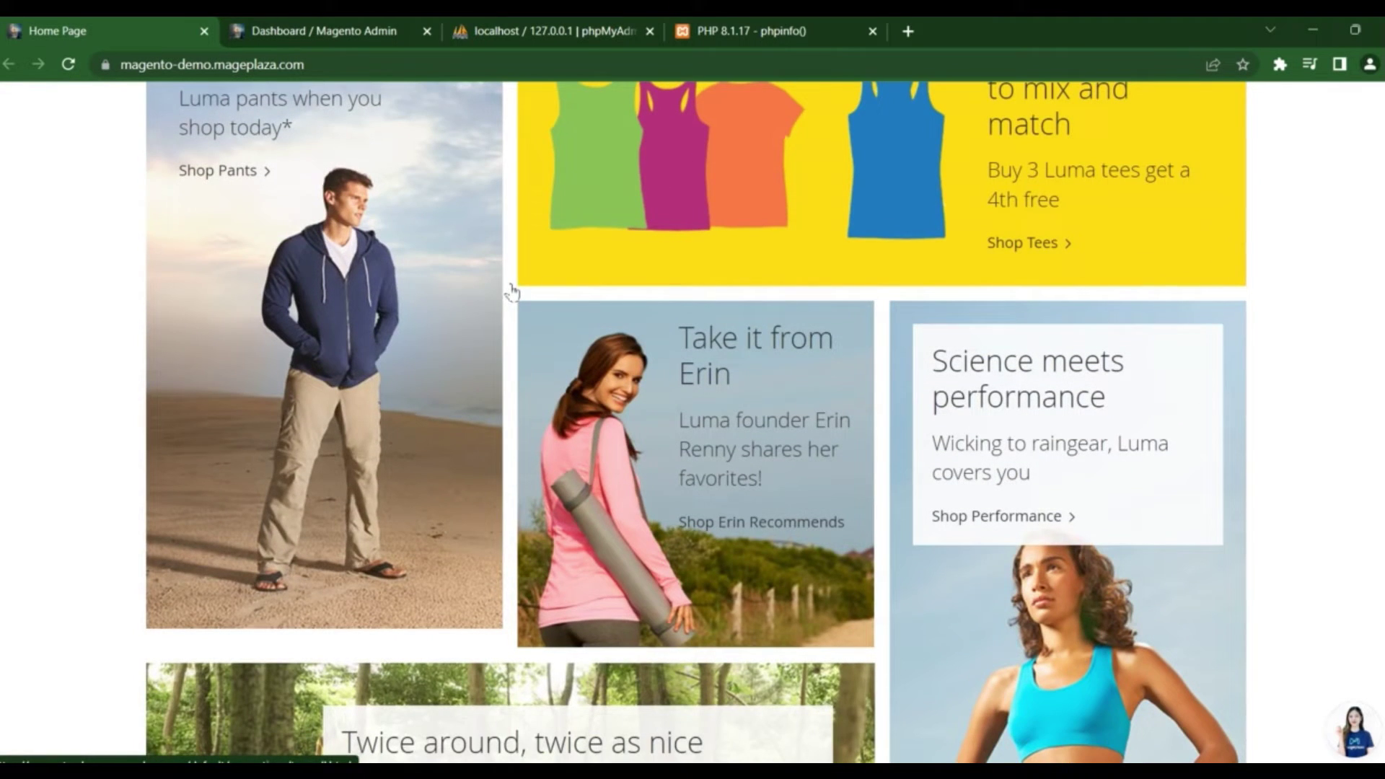
scroll(513, 292, "down", 14)
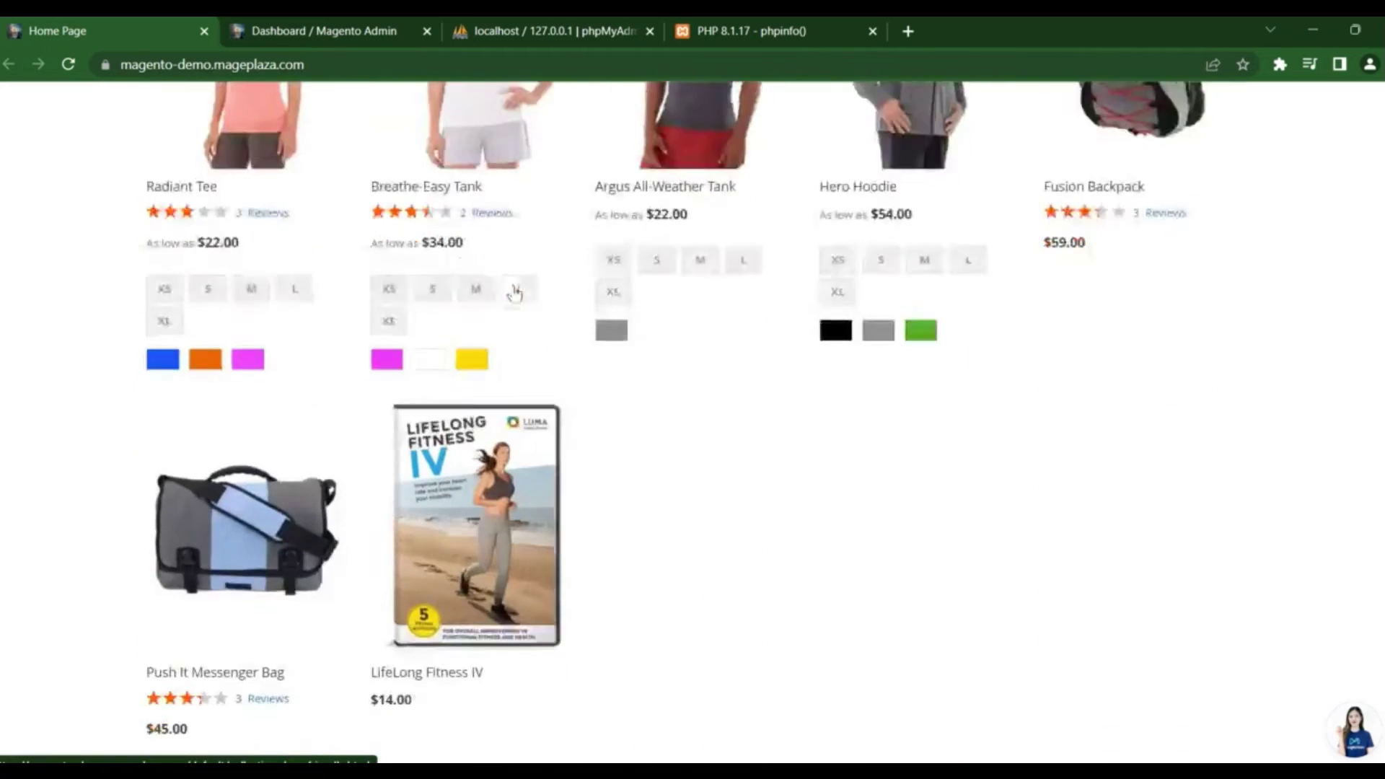
scroll(660, 404, "down", 5)
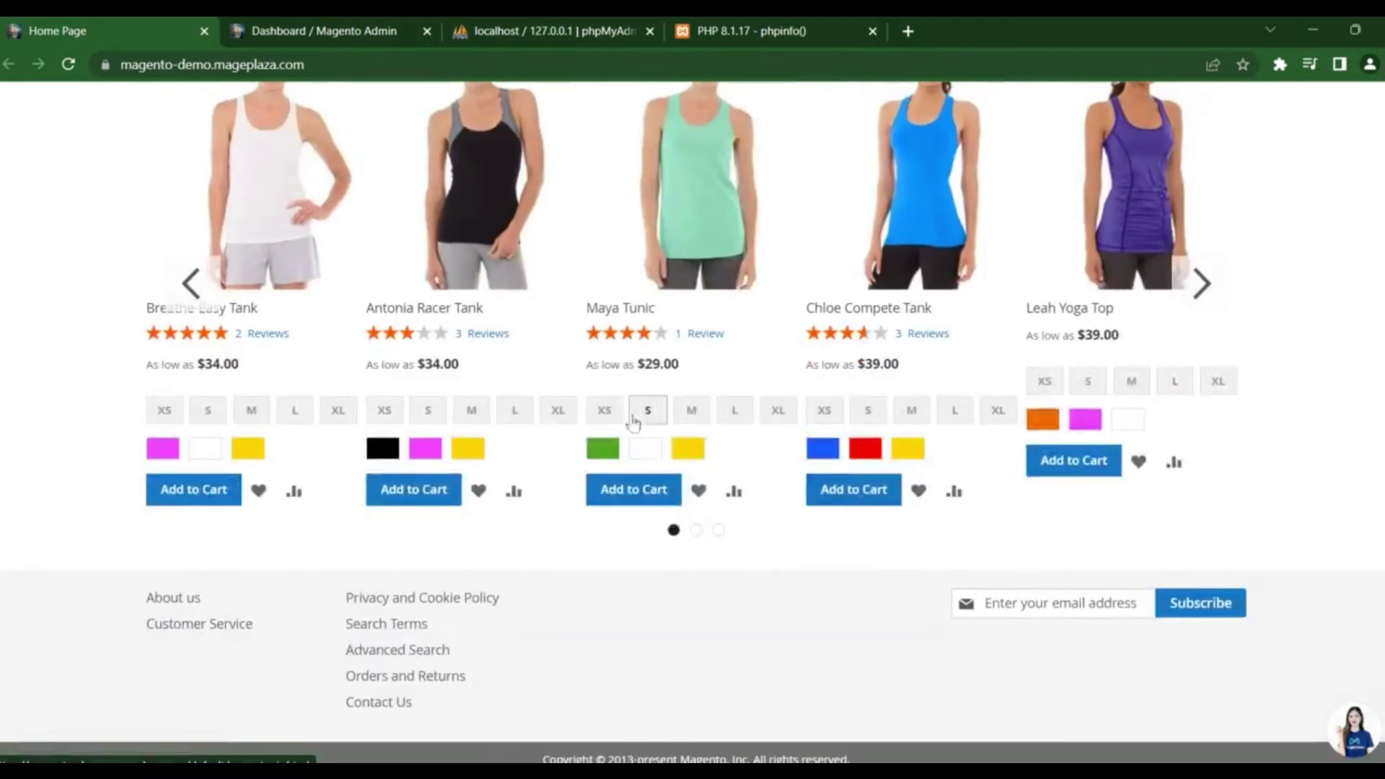
scroll(647, 361, "up", 8)
scroll(647, 358, "up", 12)
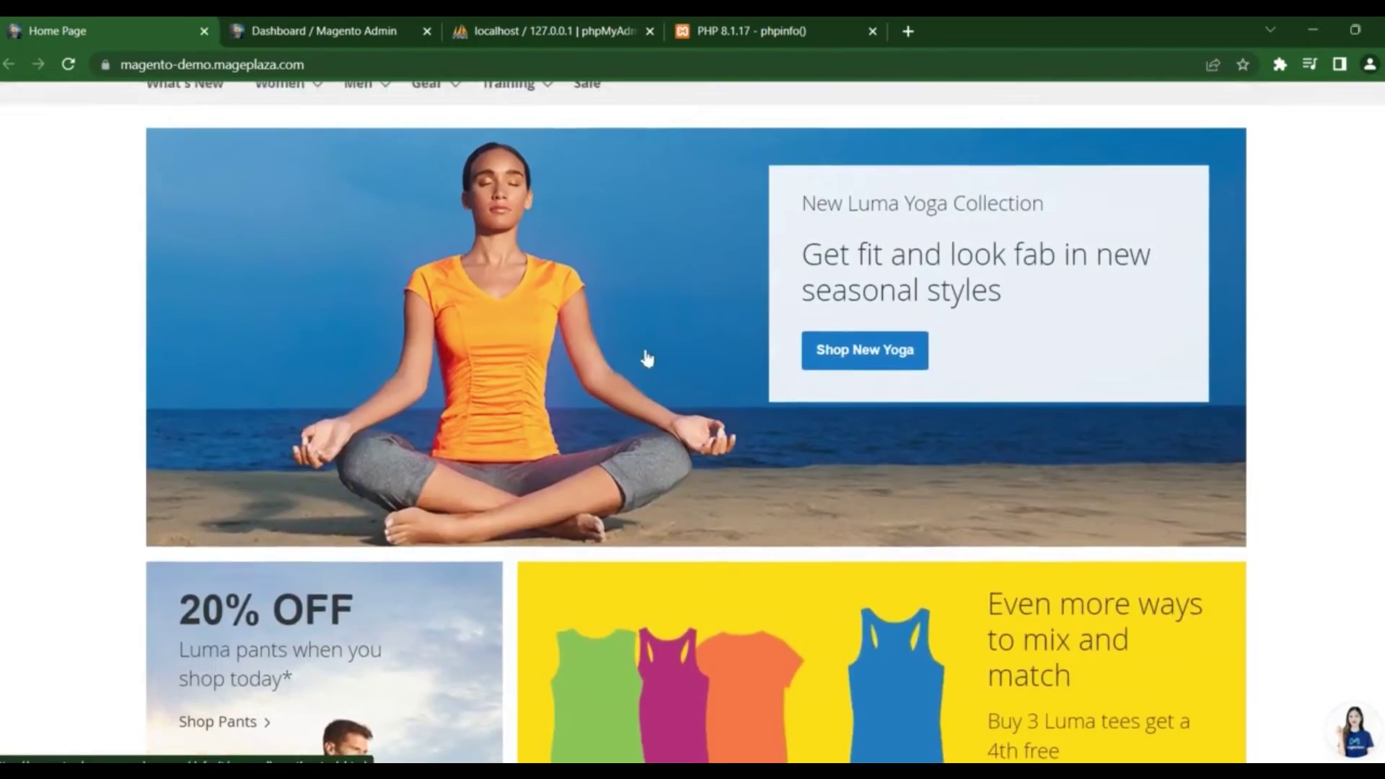
scroll(646, 356, "up", 4)
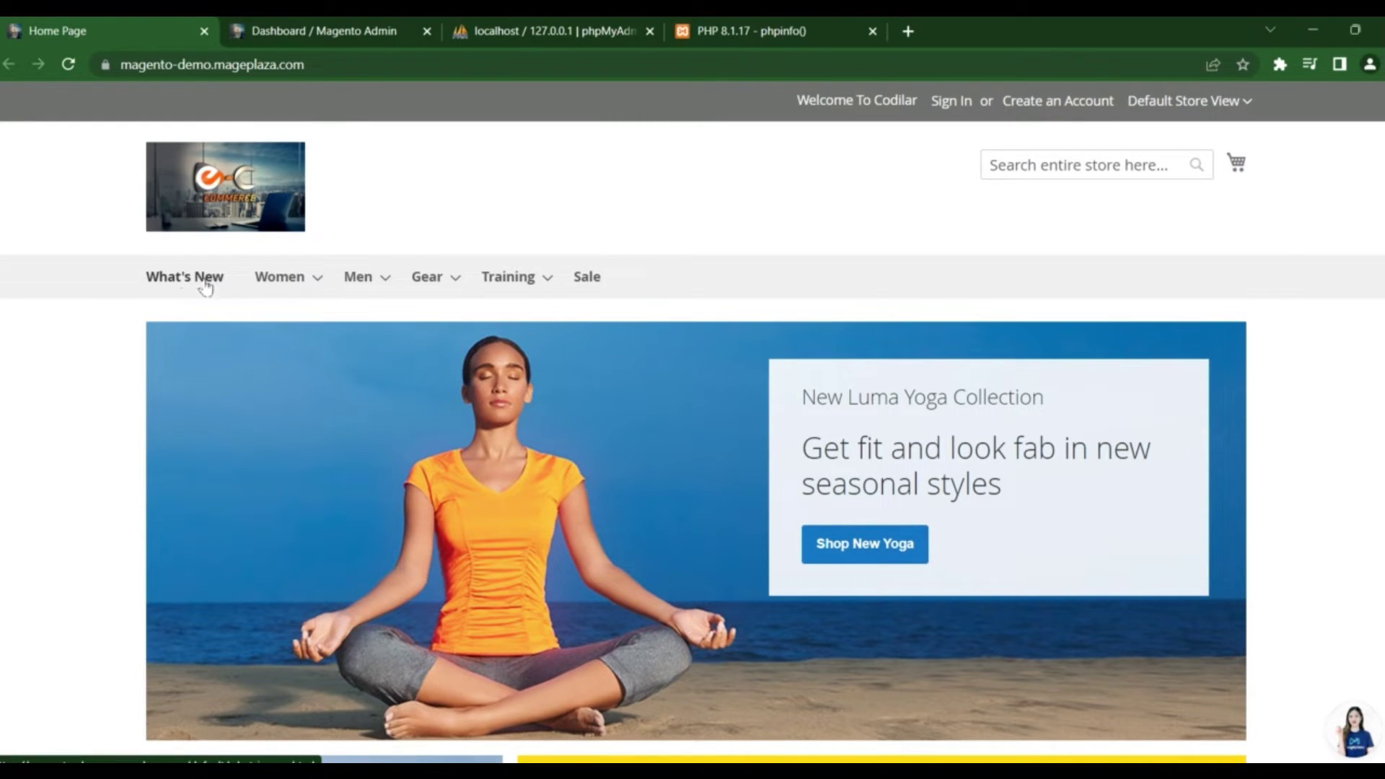
mouse_move(282, 277)
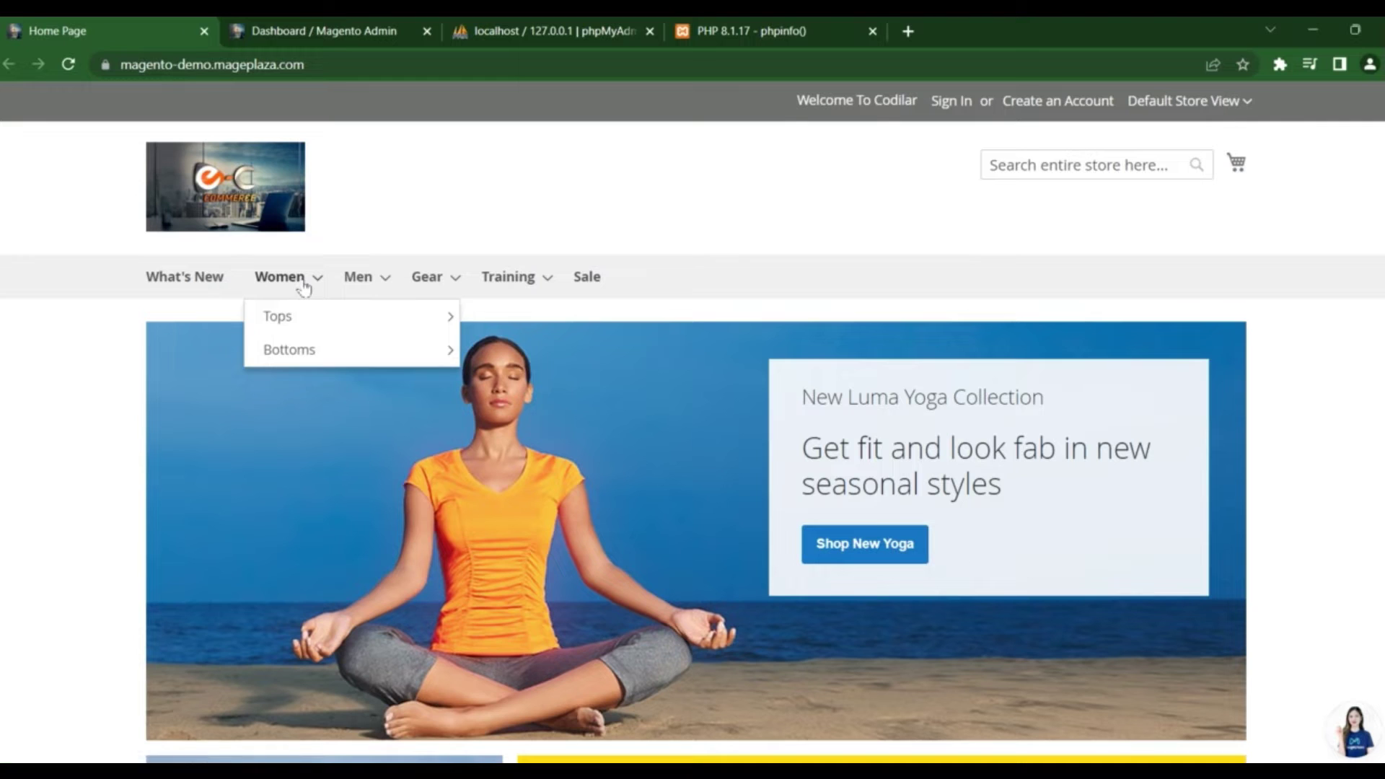
mouse_move(305, 326)
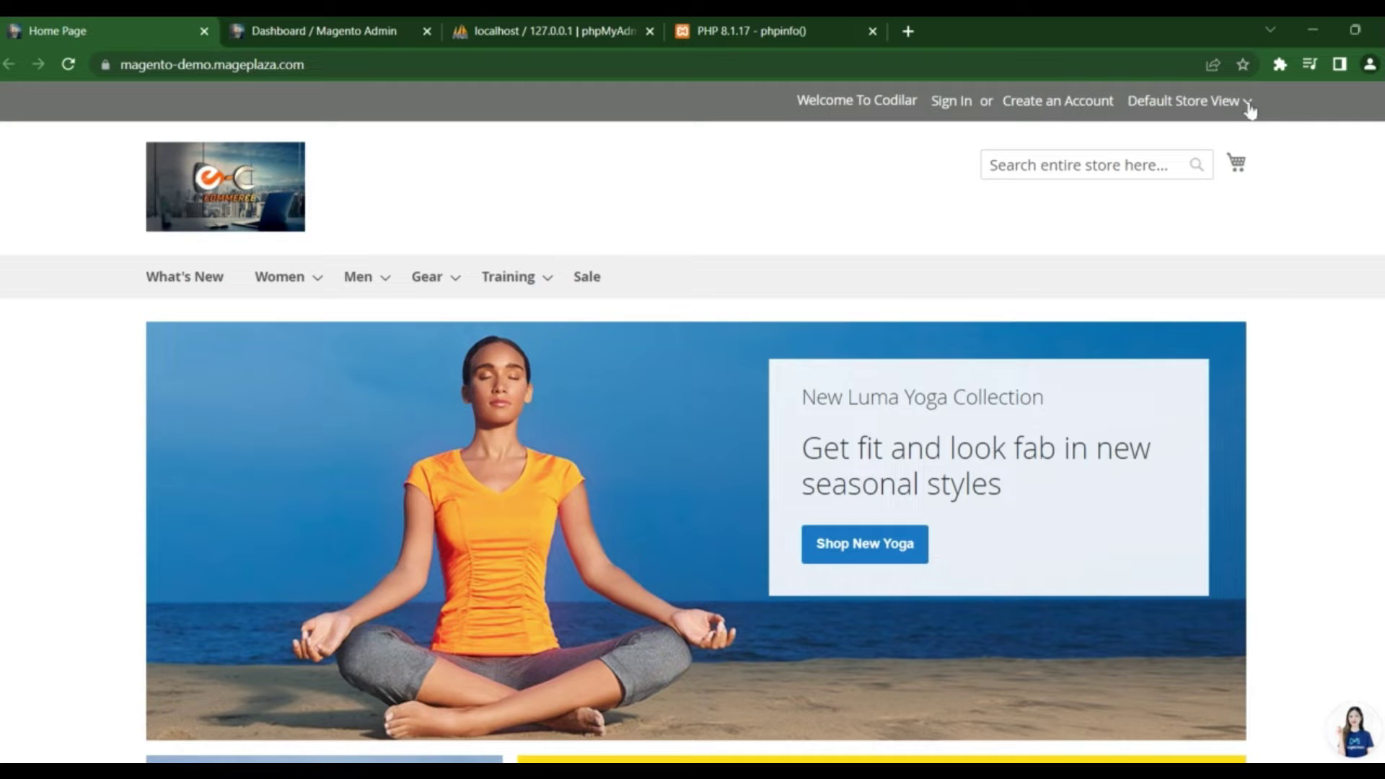
scroll(390, 263, "down", 1)
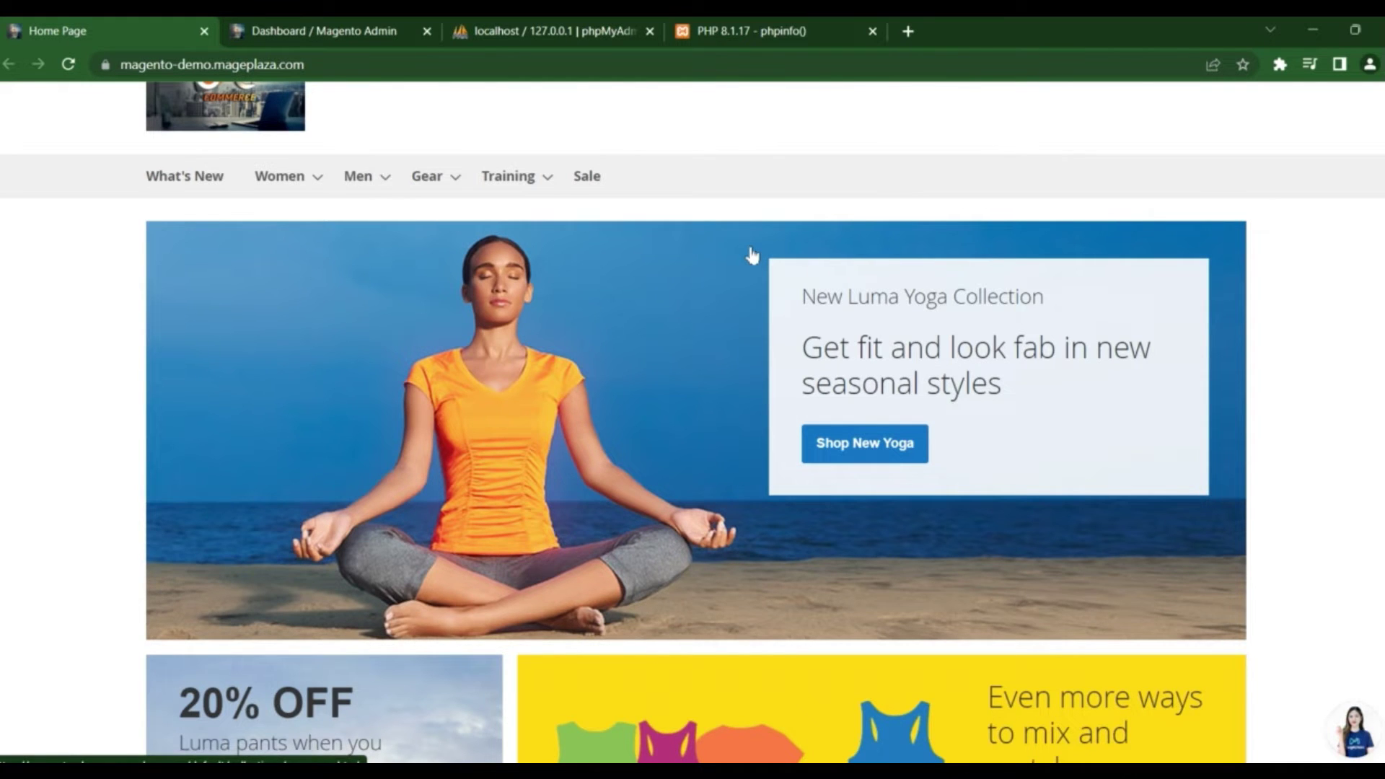
scroll(1236, 577, "down", 9)
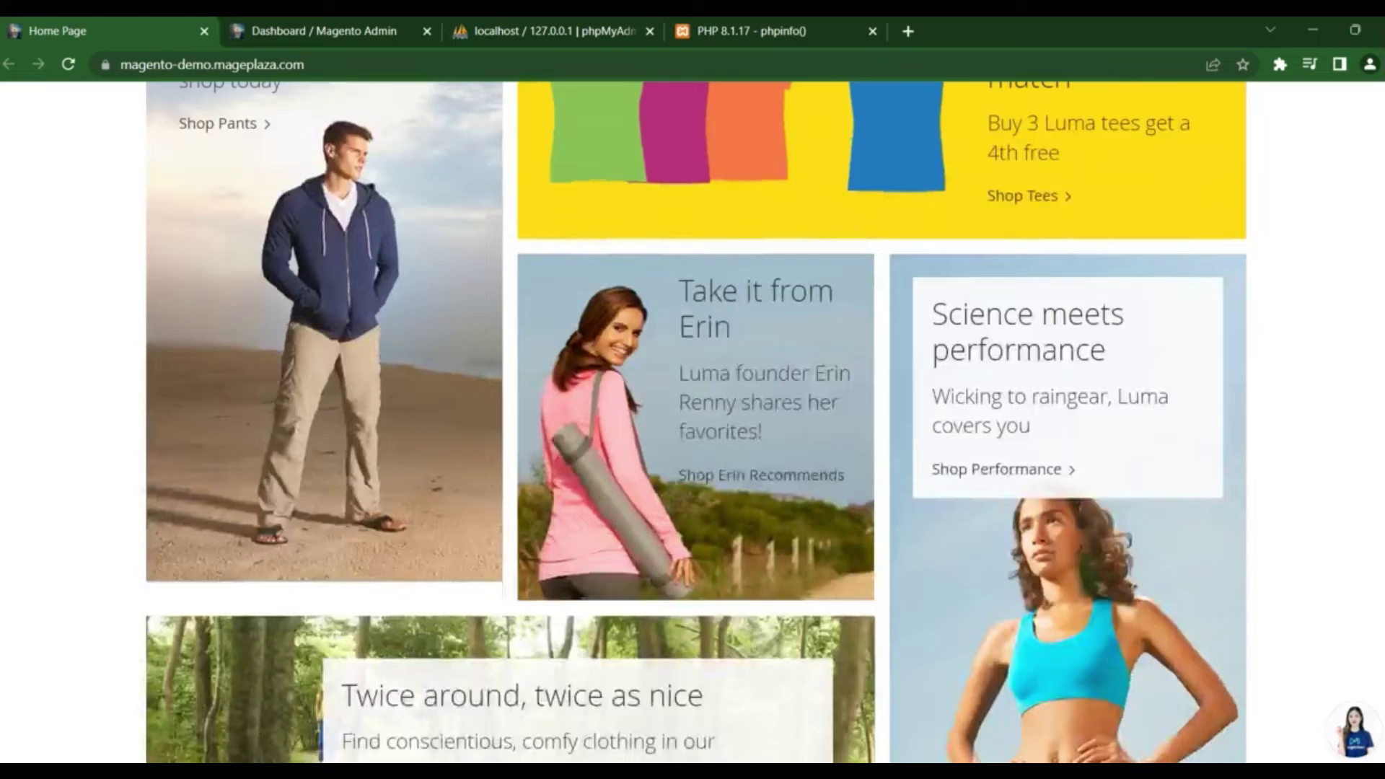
scroll(695, 422, "up", 1)
scroll(695, 422, "down", 9)
scroll(694, 422, "up", 5)
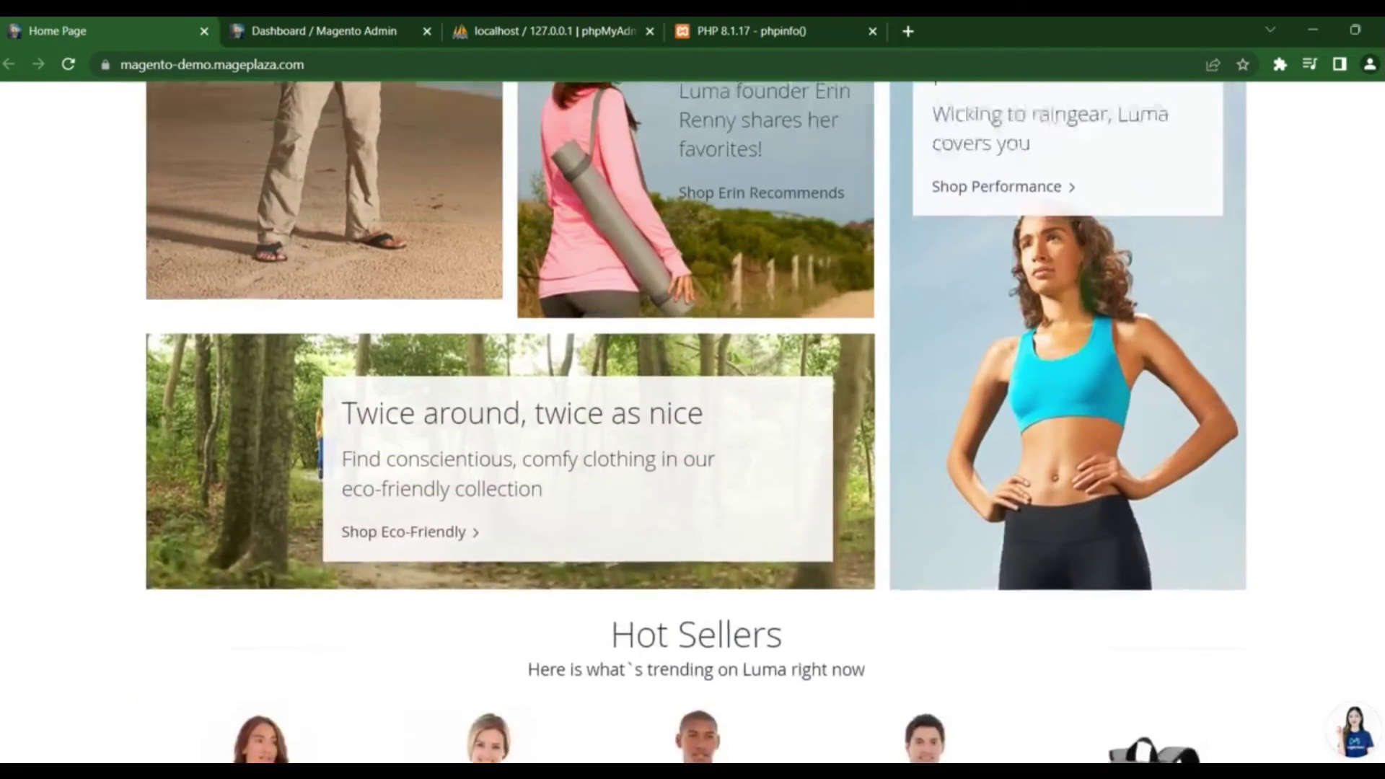
scroll(833, 350, "up", 3)
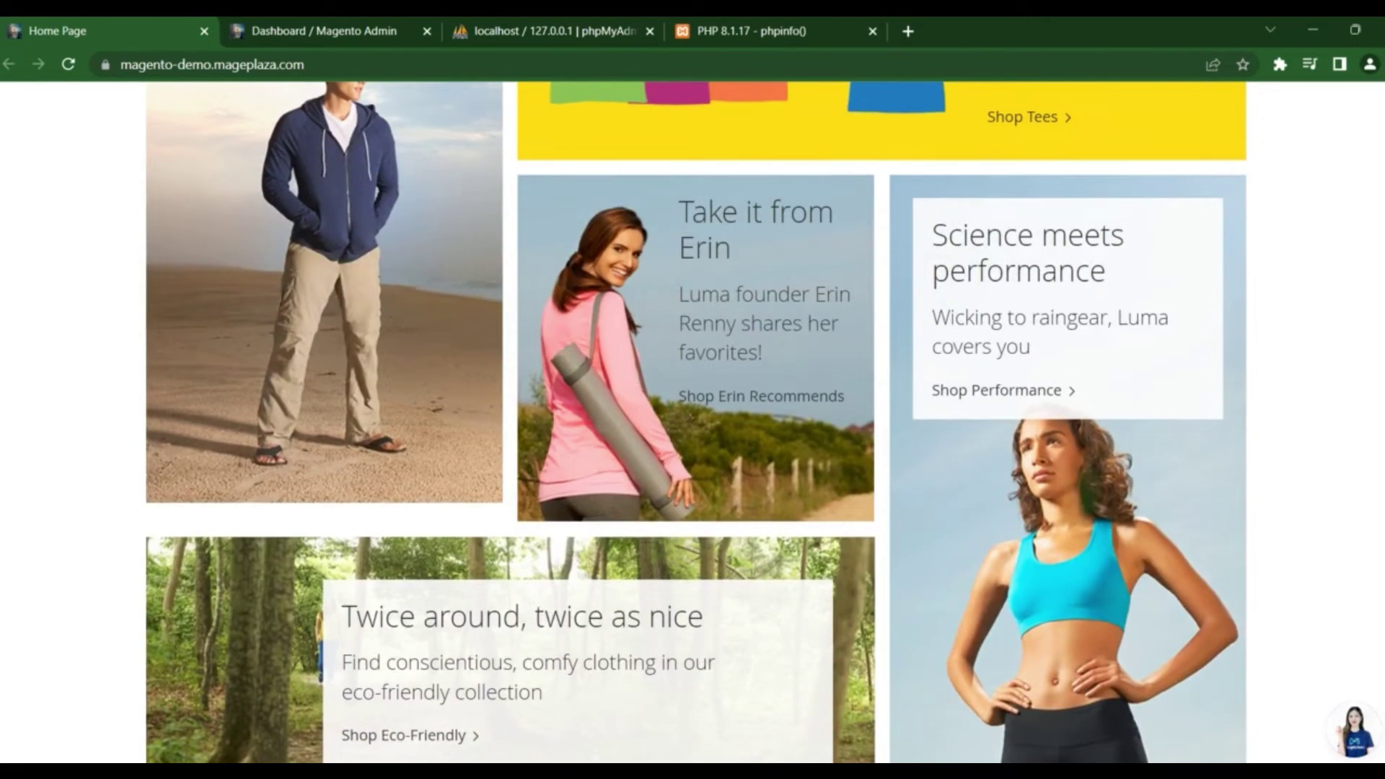
scroll(694, 422, "down", 10)
scroll(695, 422, "up", 2)
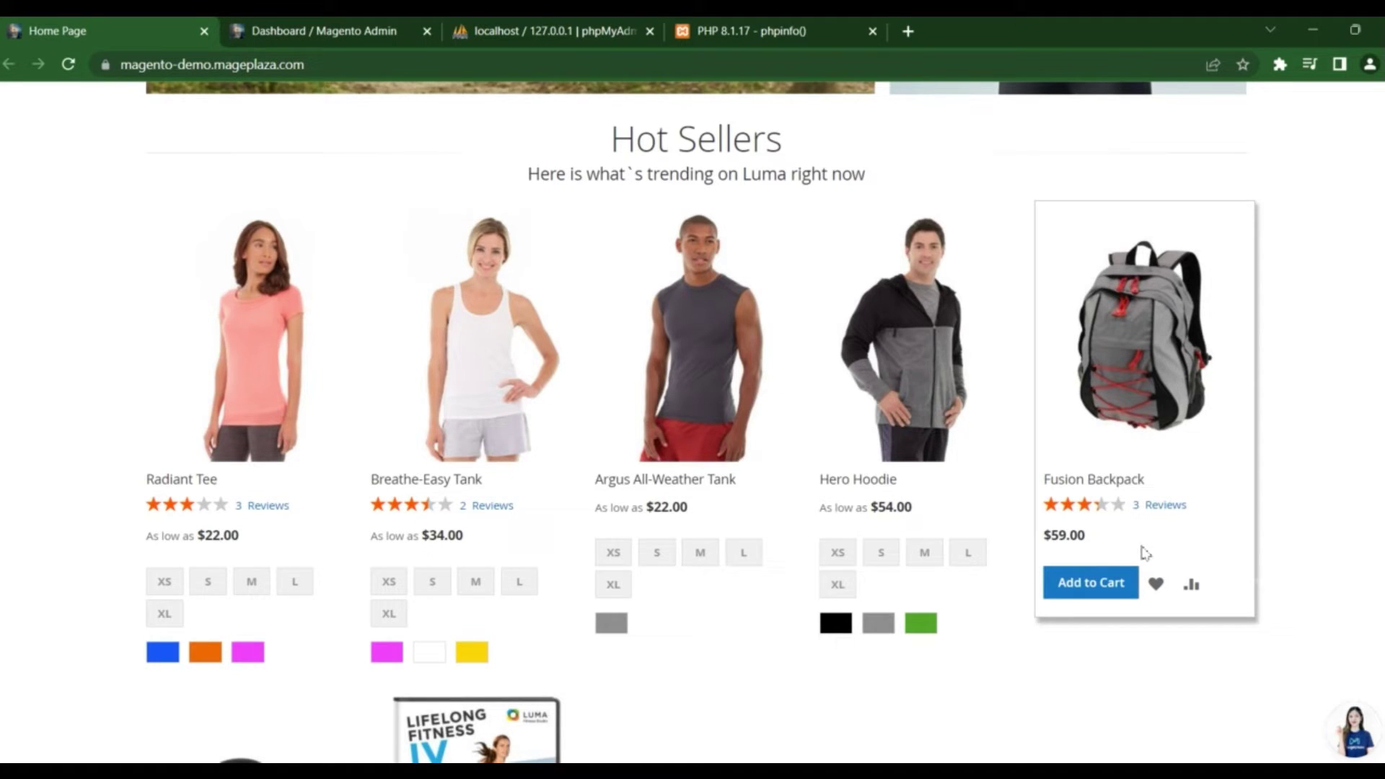
scroll(1023, 619, "down", 2)
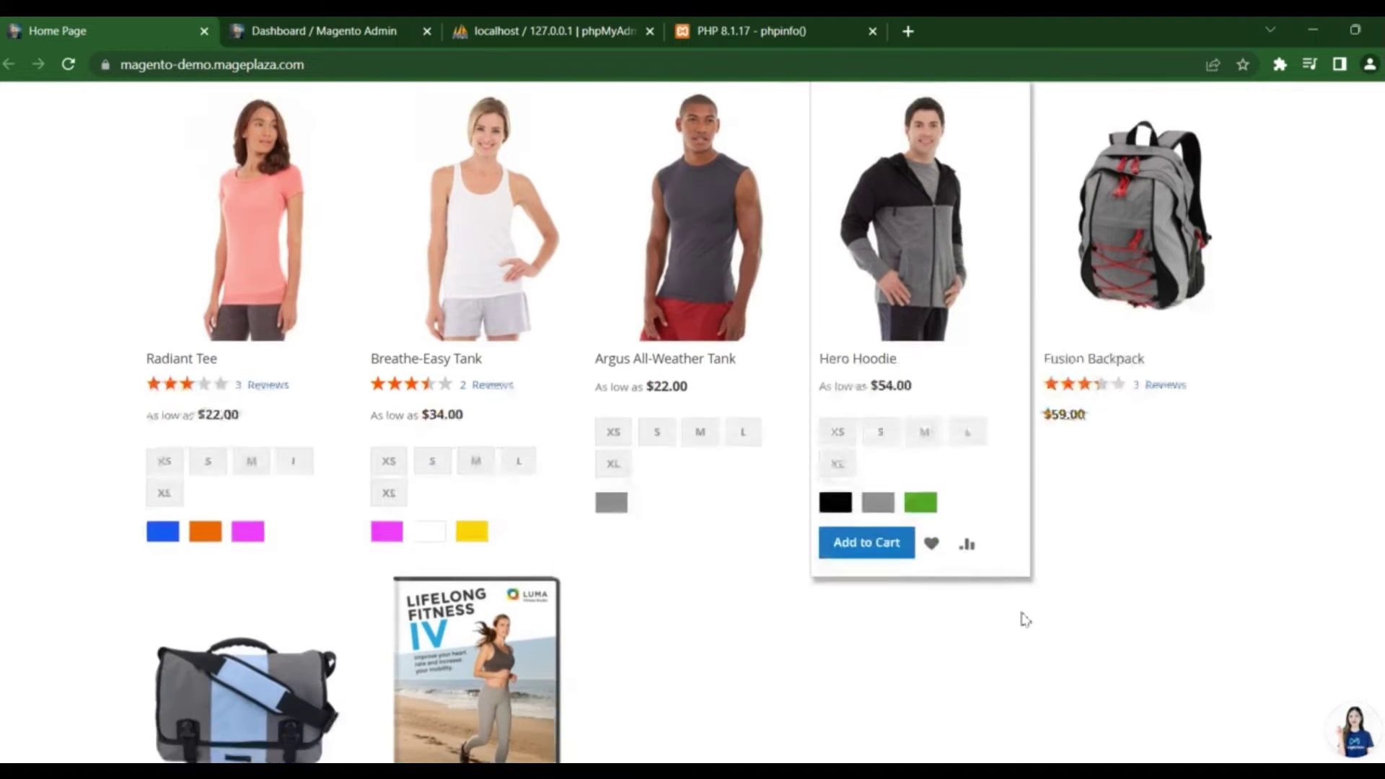
scroll(1025, 619, "down", 1)
scroll(1025, 615, "down", 3)
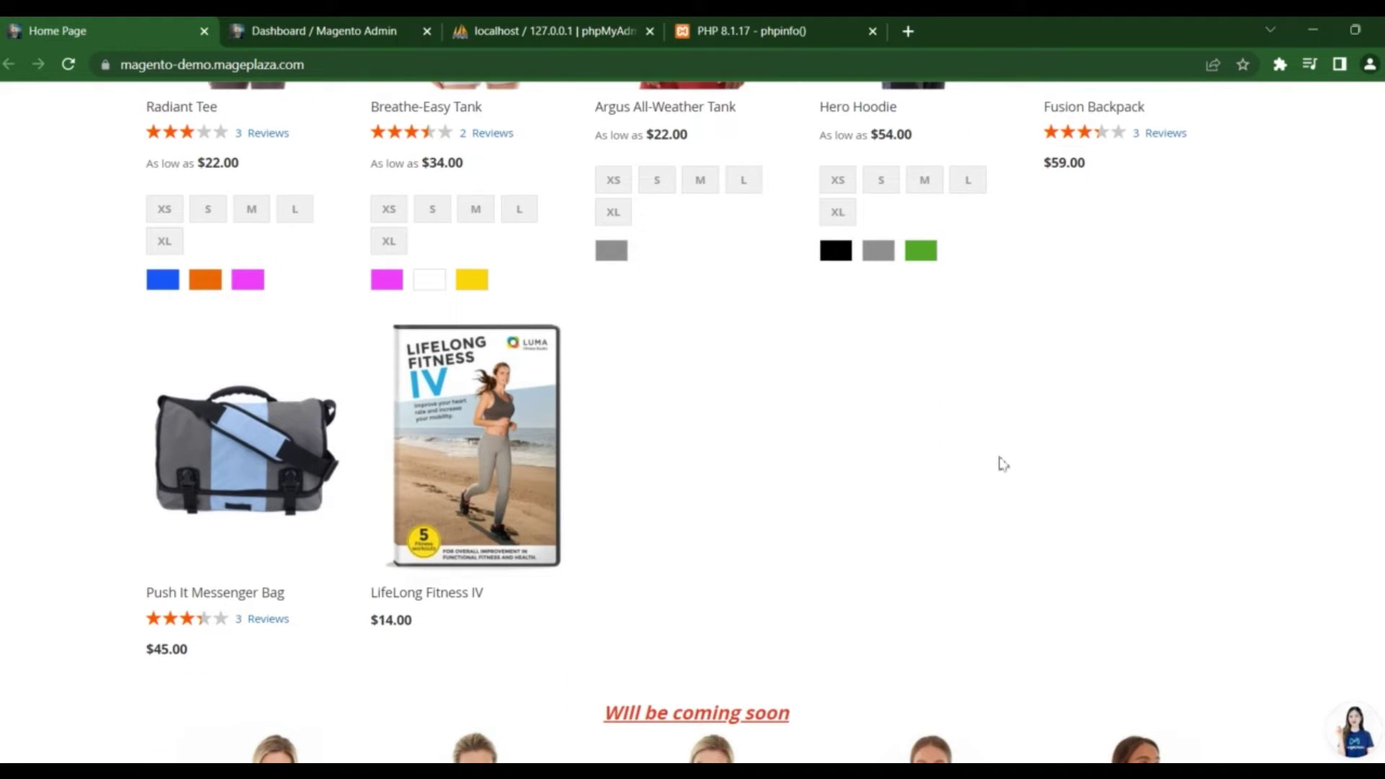
scroll(1003, 457, "down", 3)
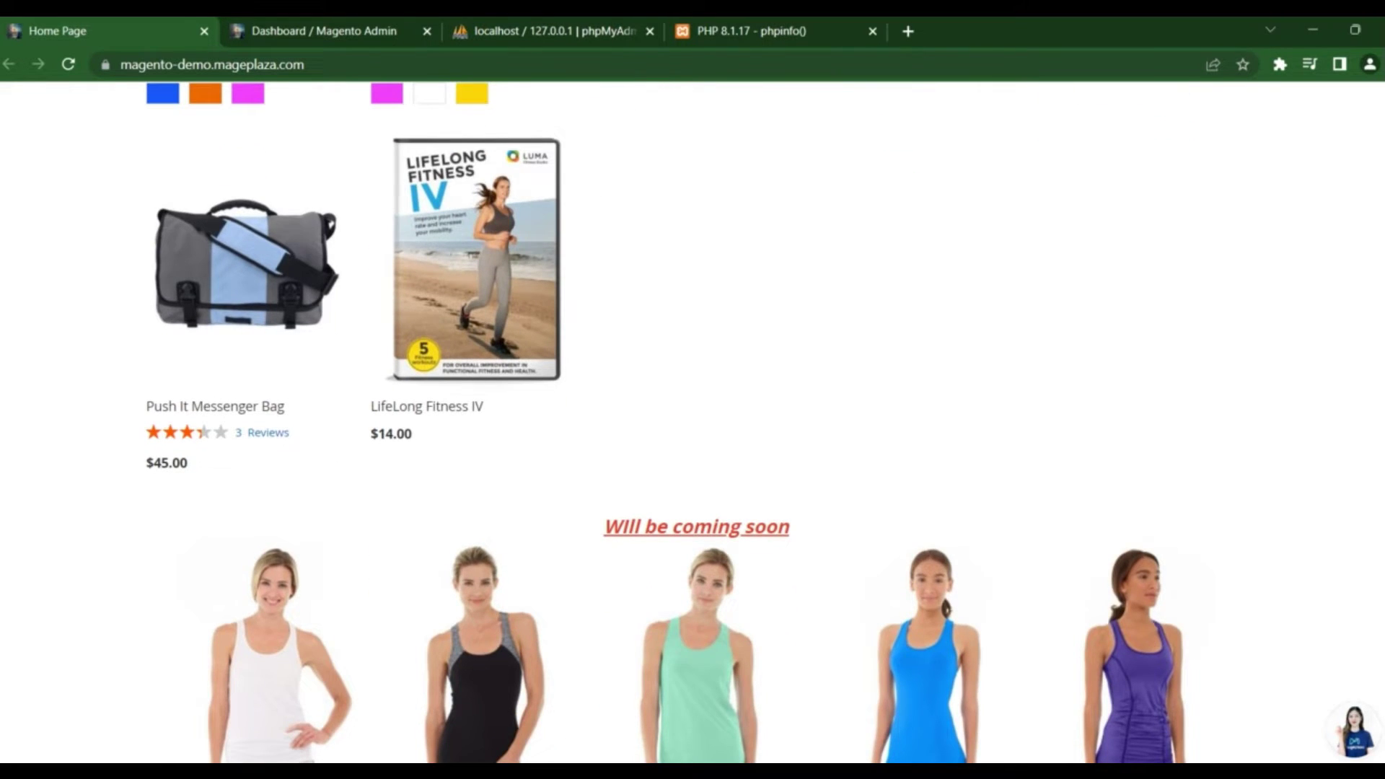
scroll(692, 422, "down", 5)
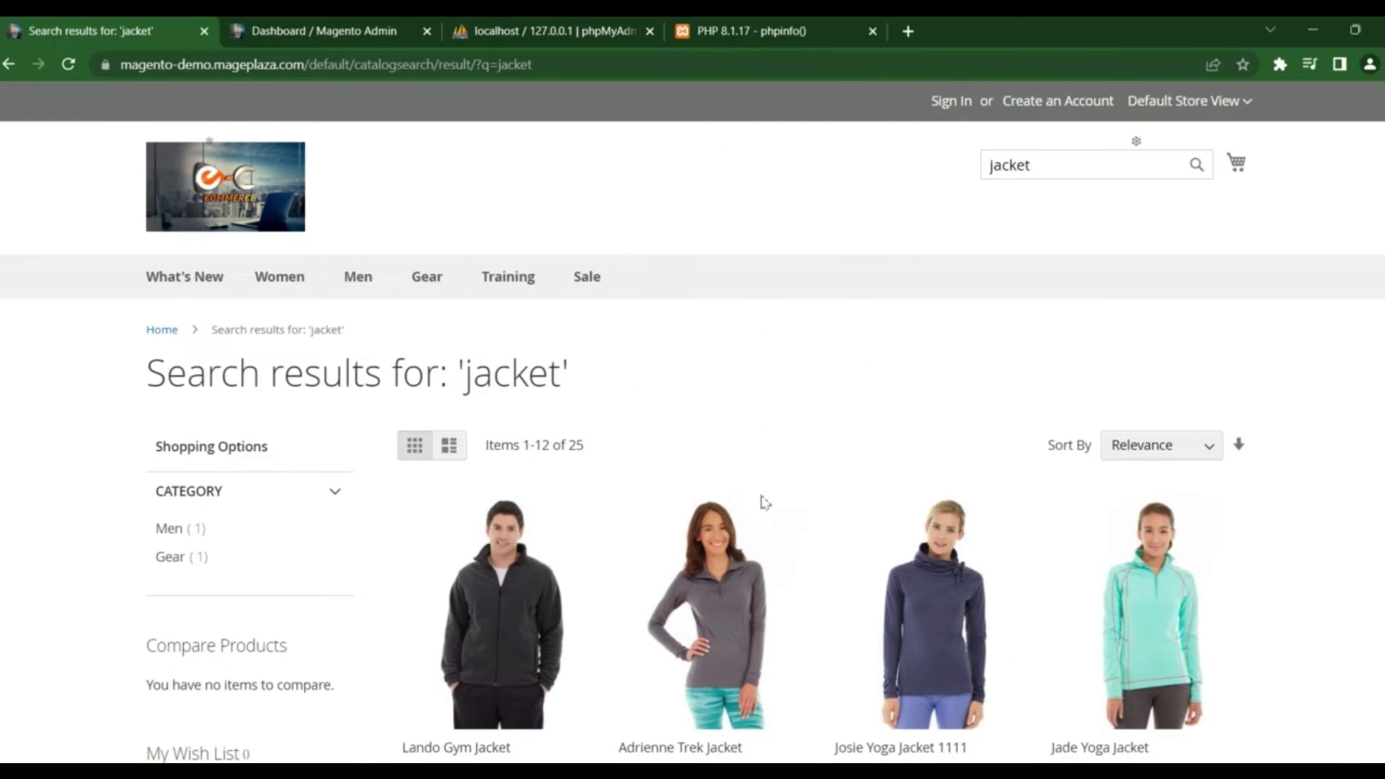
Add the Lando Gym Jacket in size XS and blue to the cart
scroll(761, 501, "down", 3)
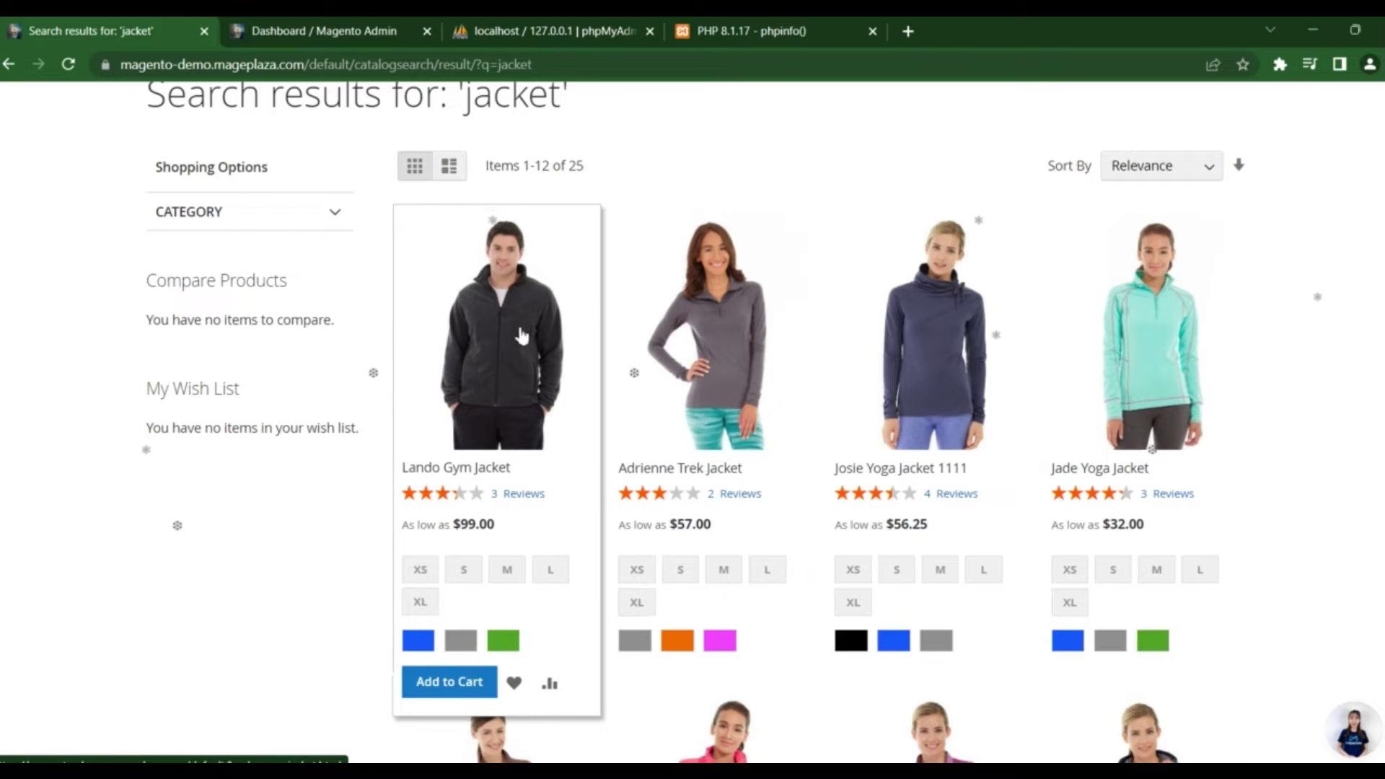
scroll(435, 468, "down", 2)
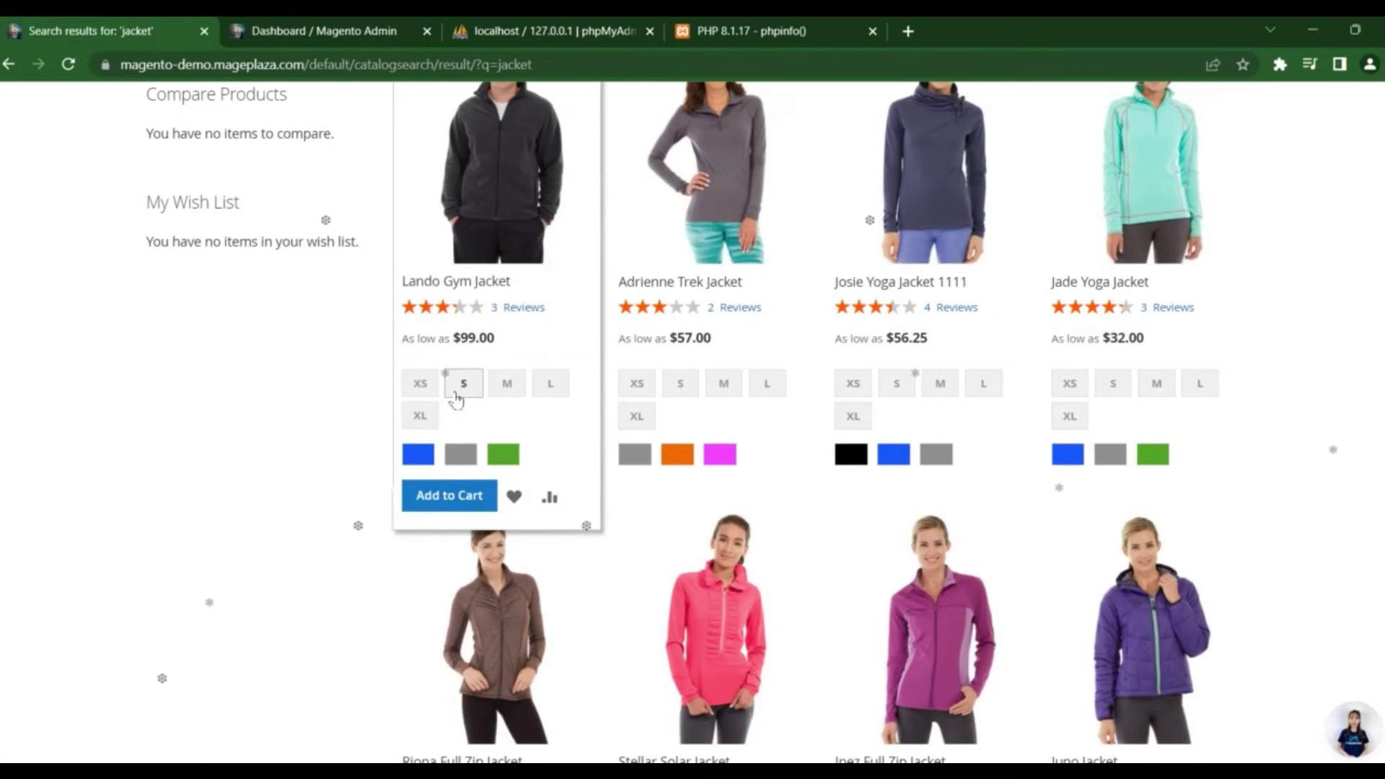
left_click(435, 453)
left_click(420, 456)
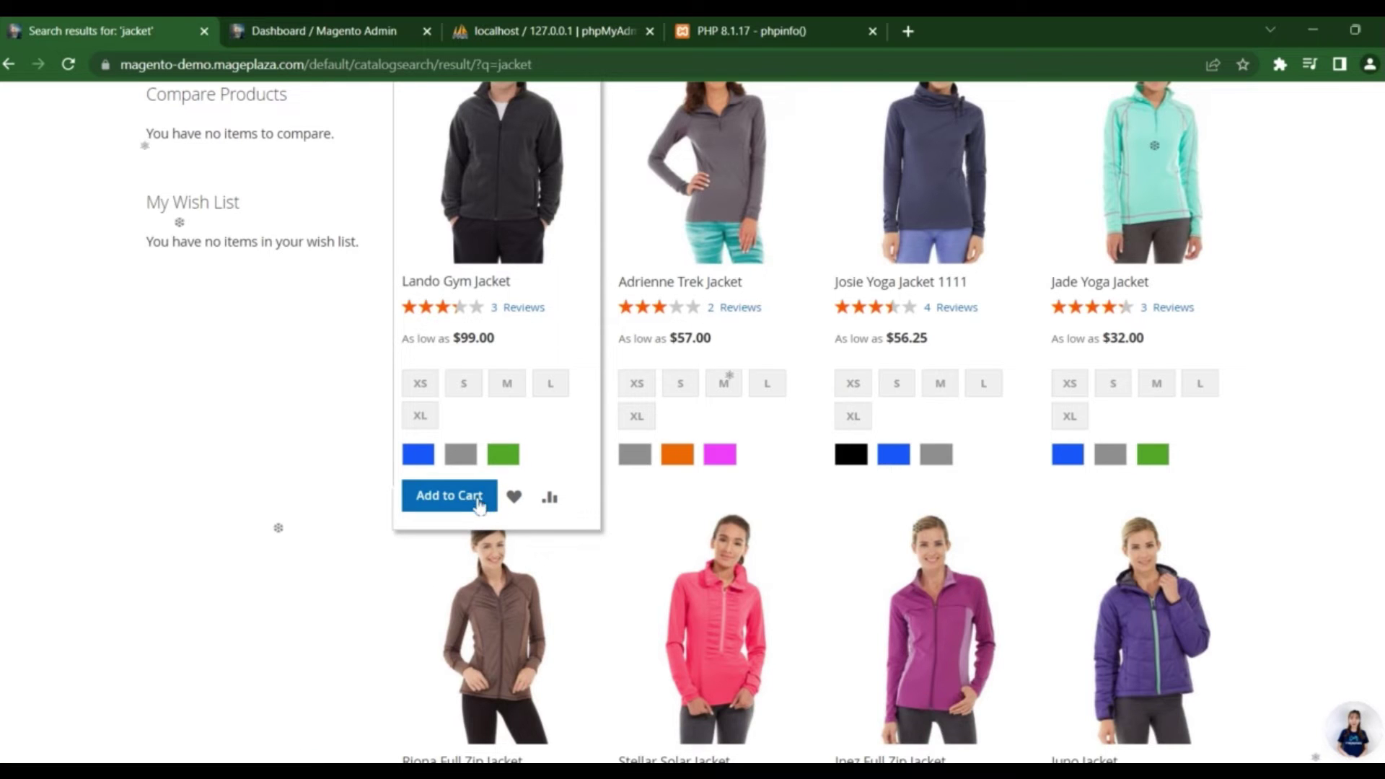
left_click(419, 383)
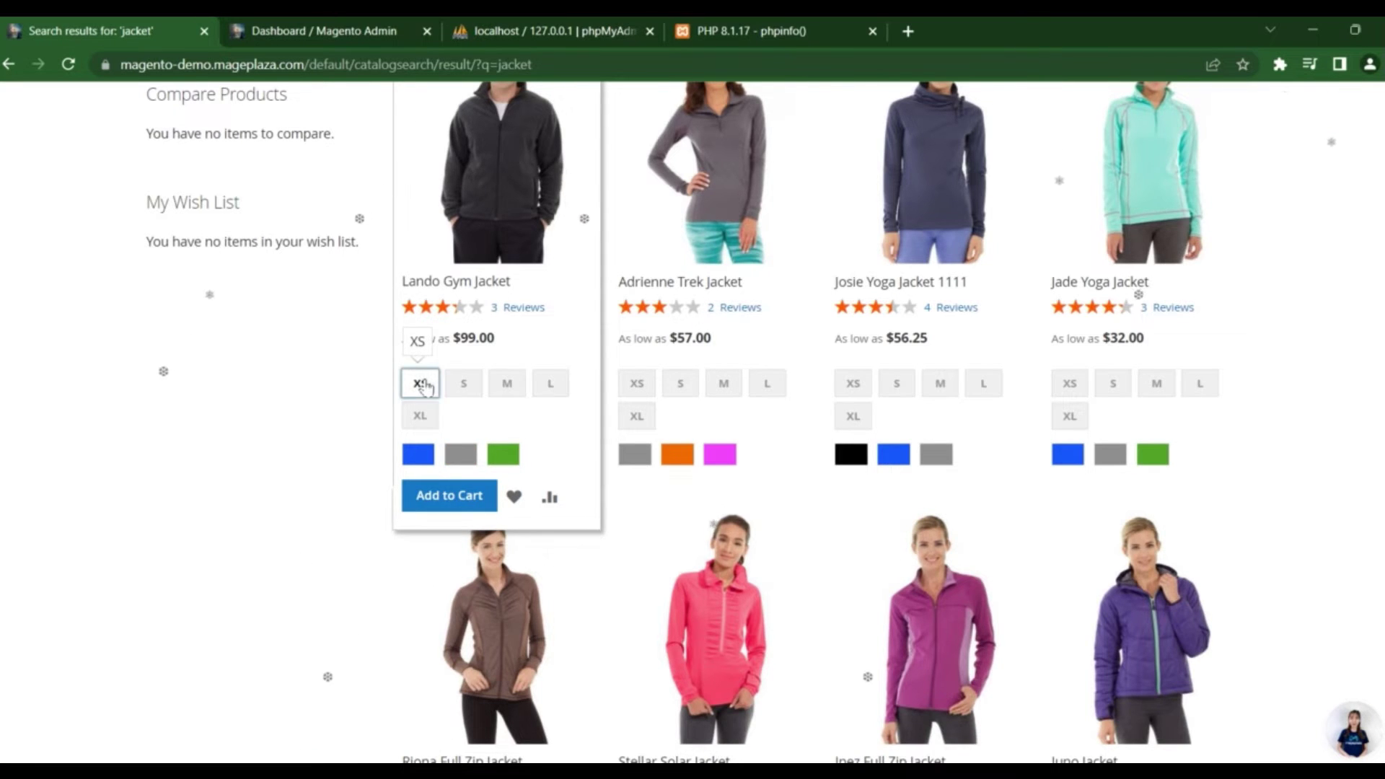
left_click(418, 455)
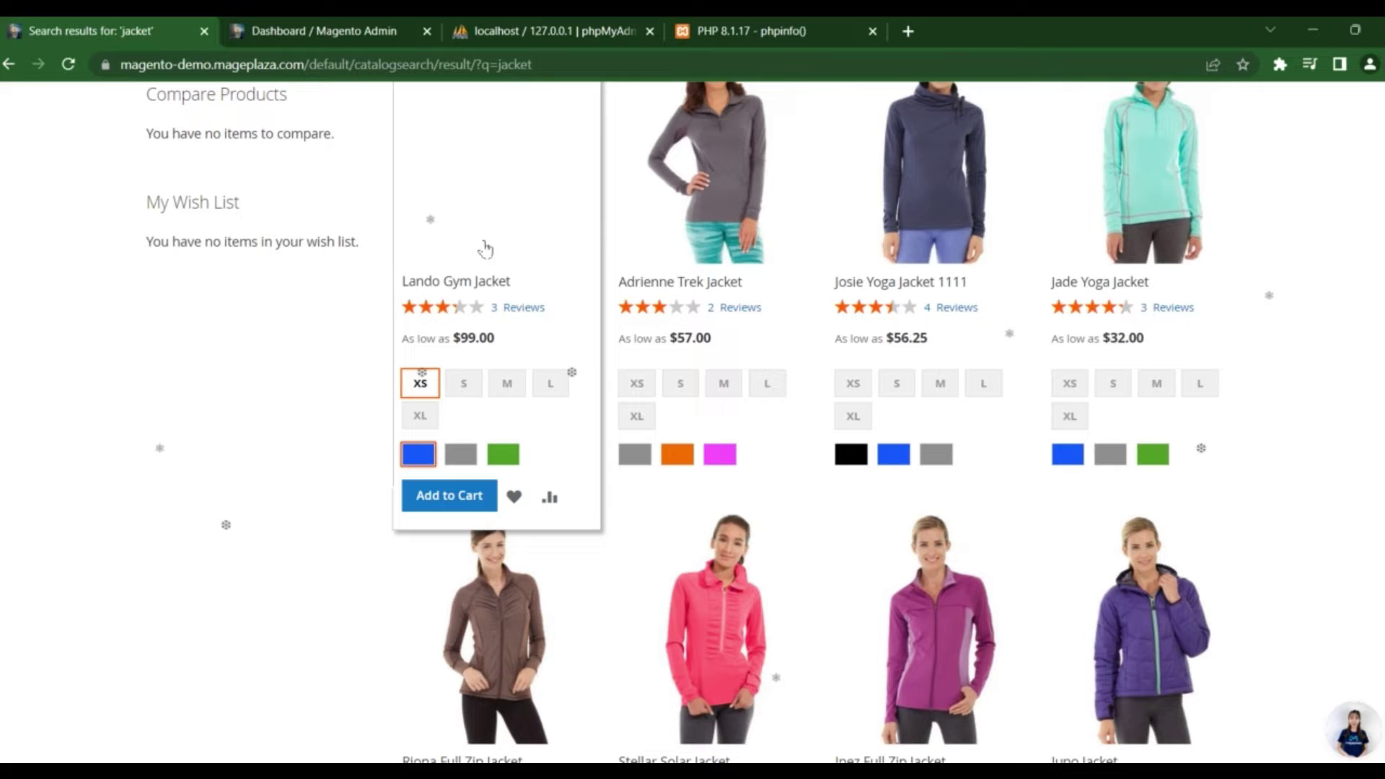
left_click(466, 501)
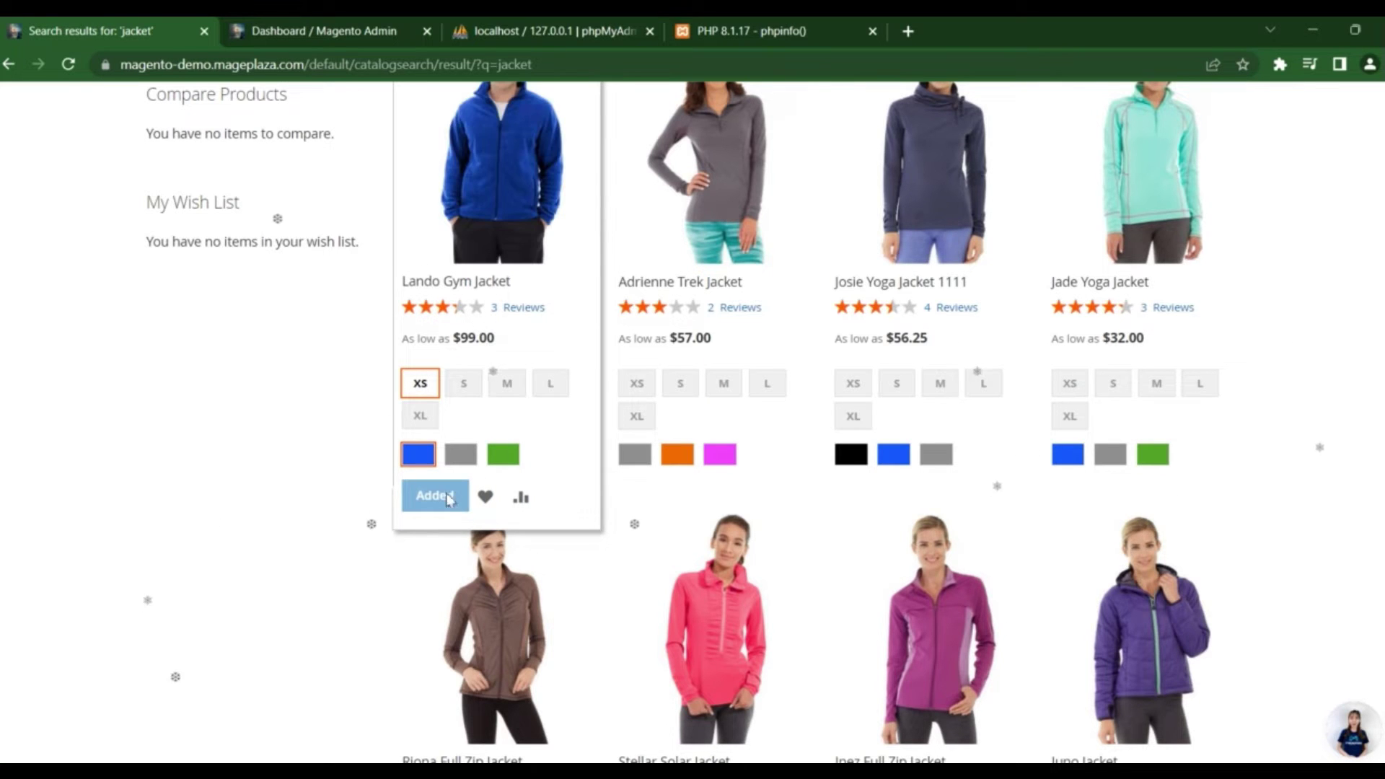
scroll(1222, 288, "up", 7)
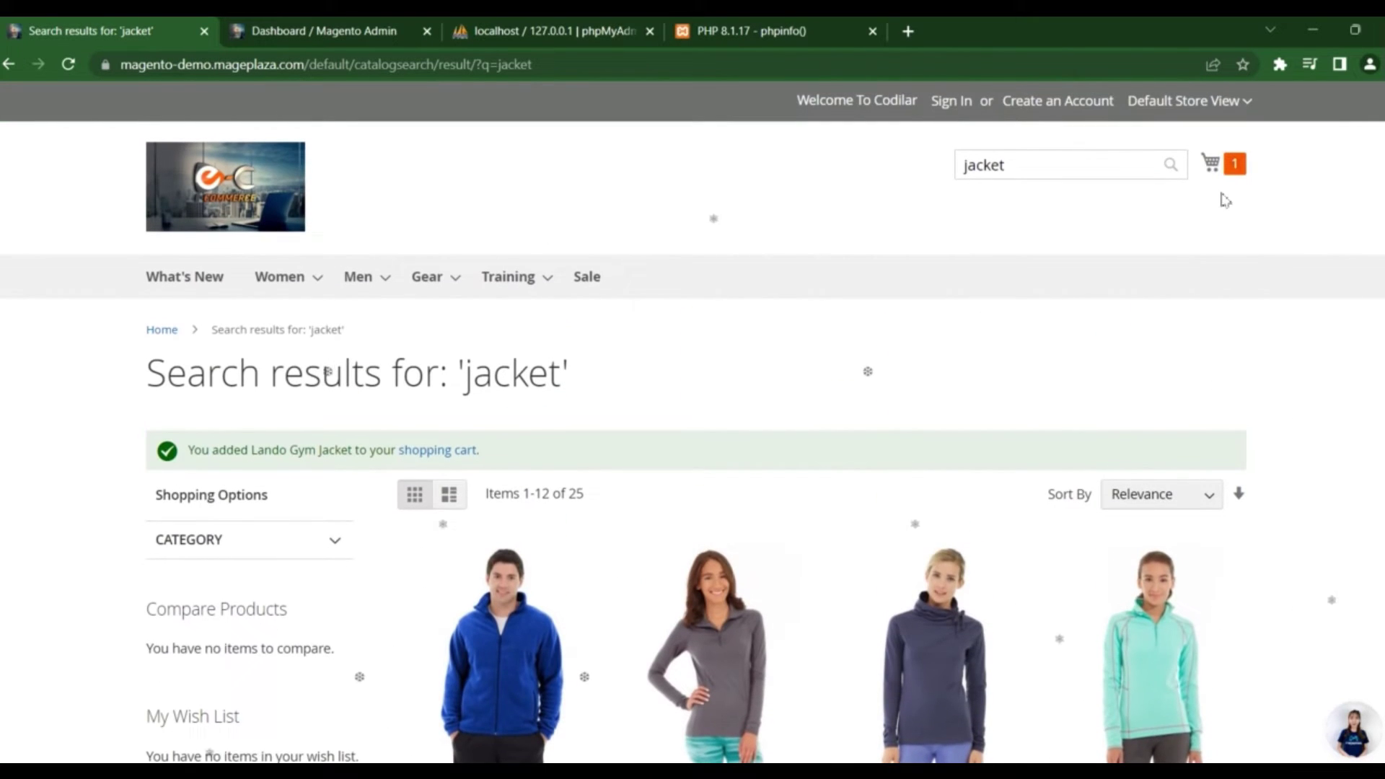
Go from the minicart to the full cart showing the $99.00 jacket and $104.00 total
left_click(1211, 163)
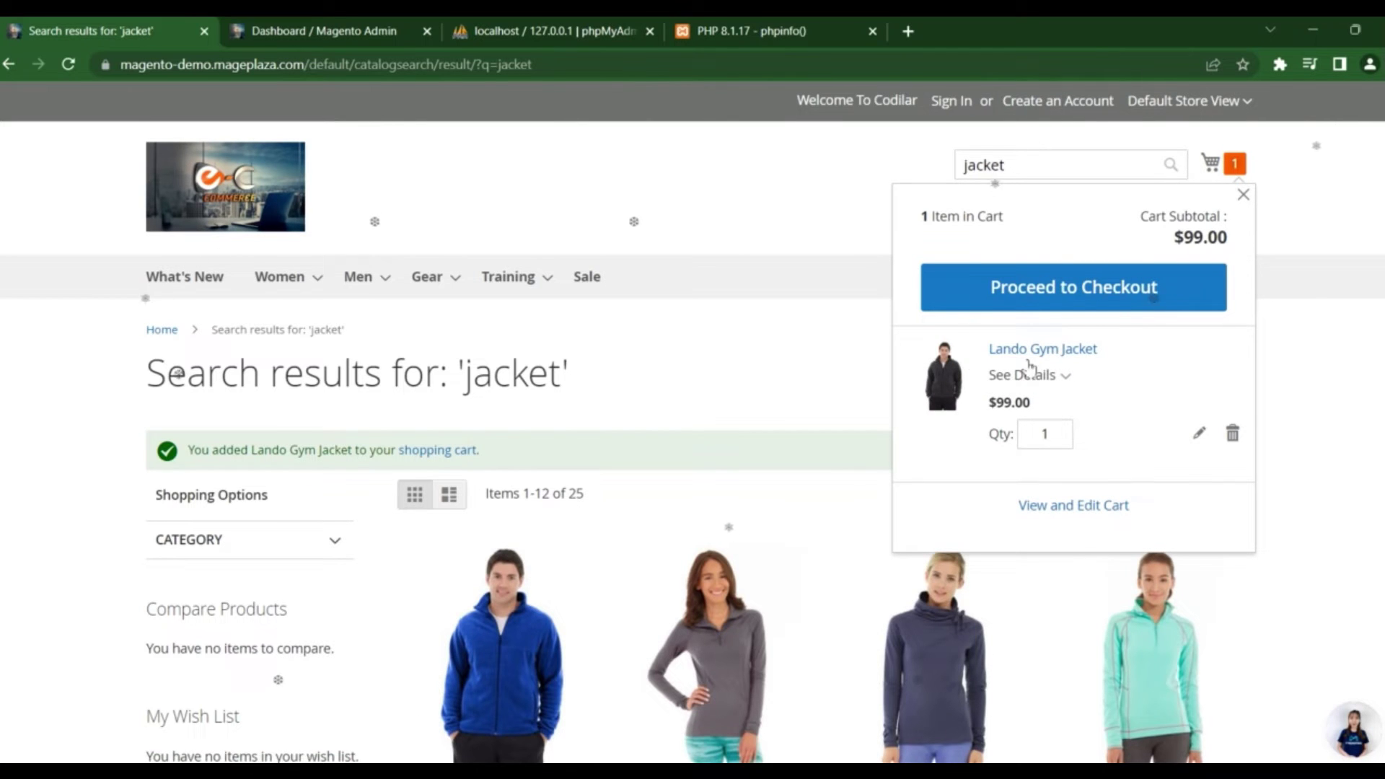
scroll(721, 488, "down", 5)
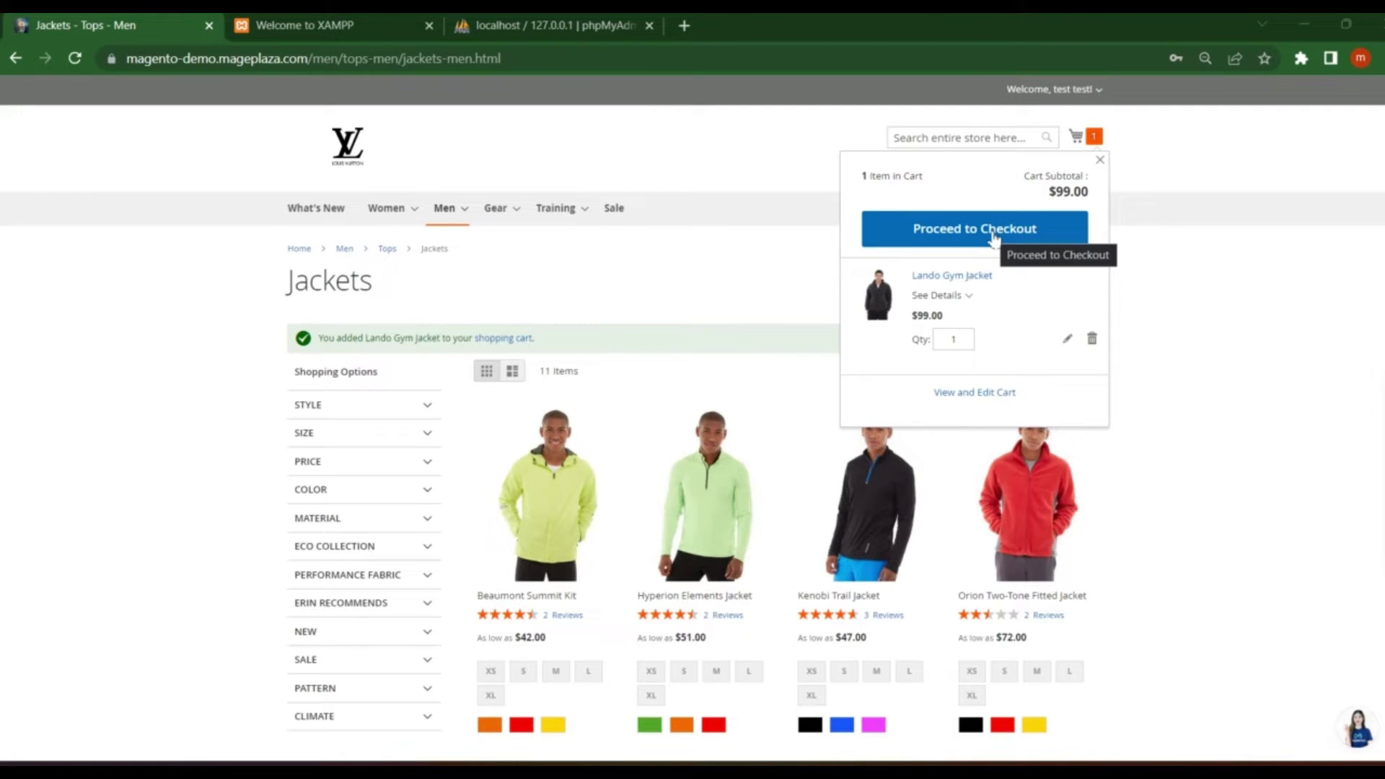
left_click(975, 393)
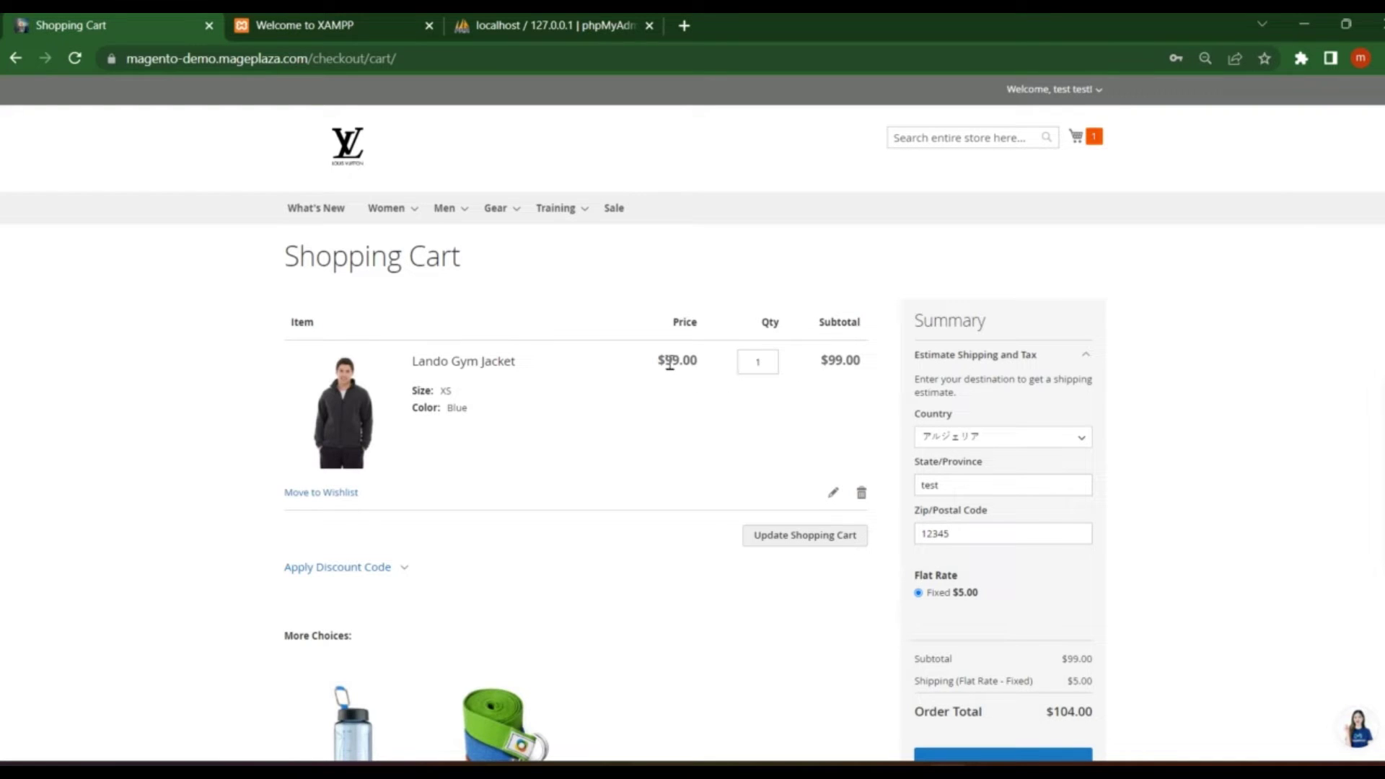
left_click_drag(670, 364, 699, 361)
left_click_drag(831, 364, 869, 365)
scroll(1090, 288, "down", 1)
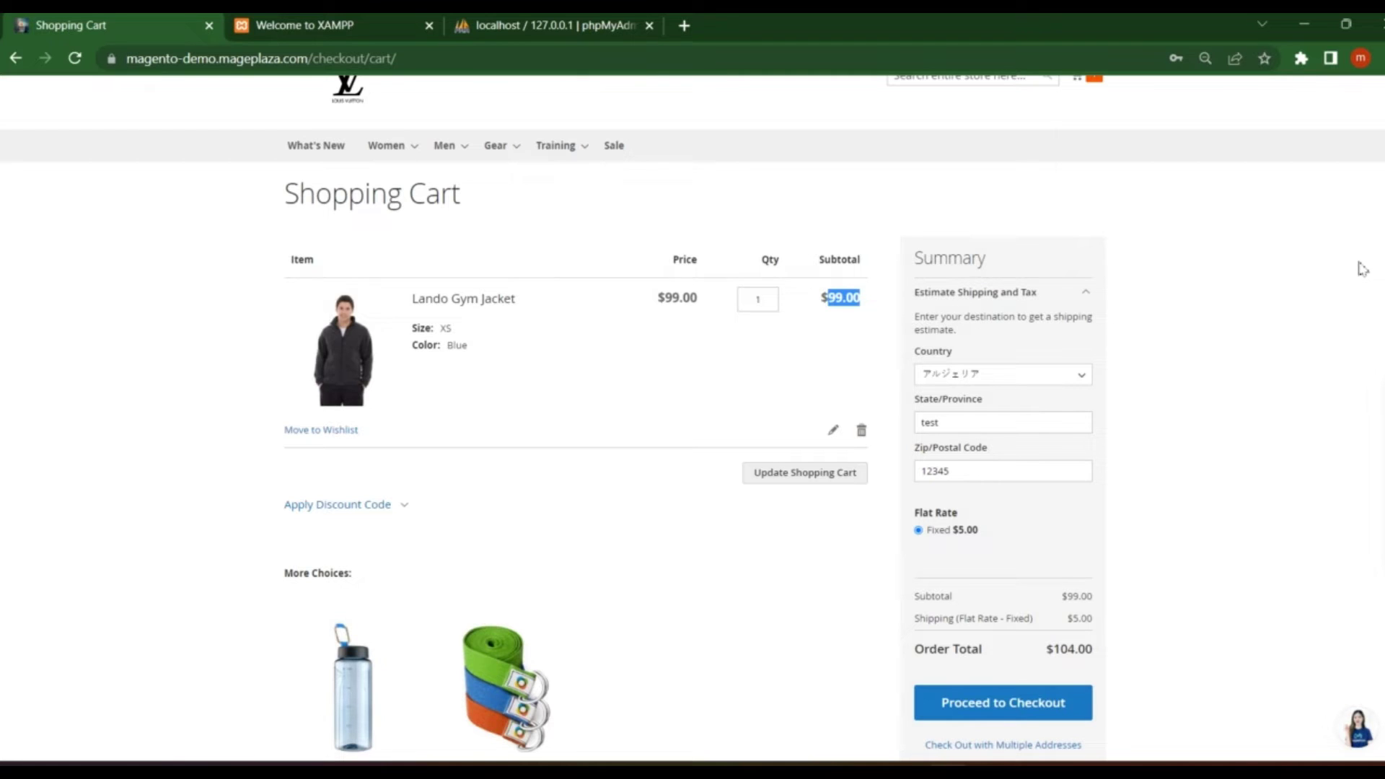
scroll(692, 414, "down", 2)
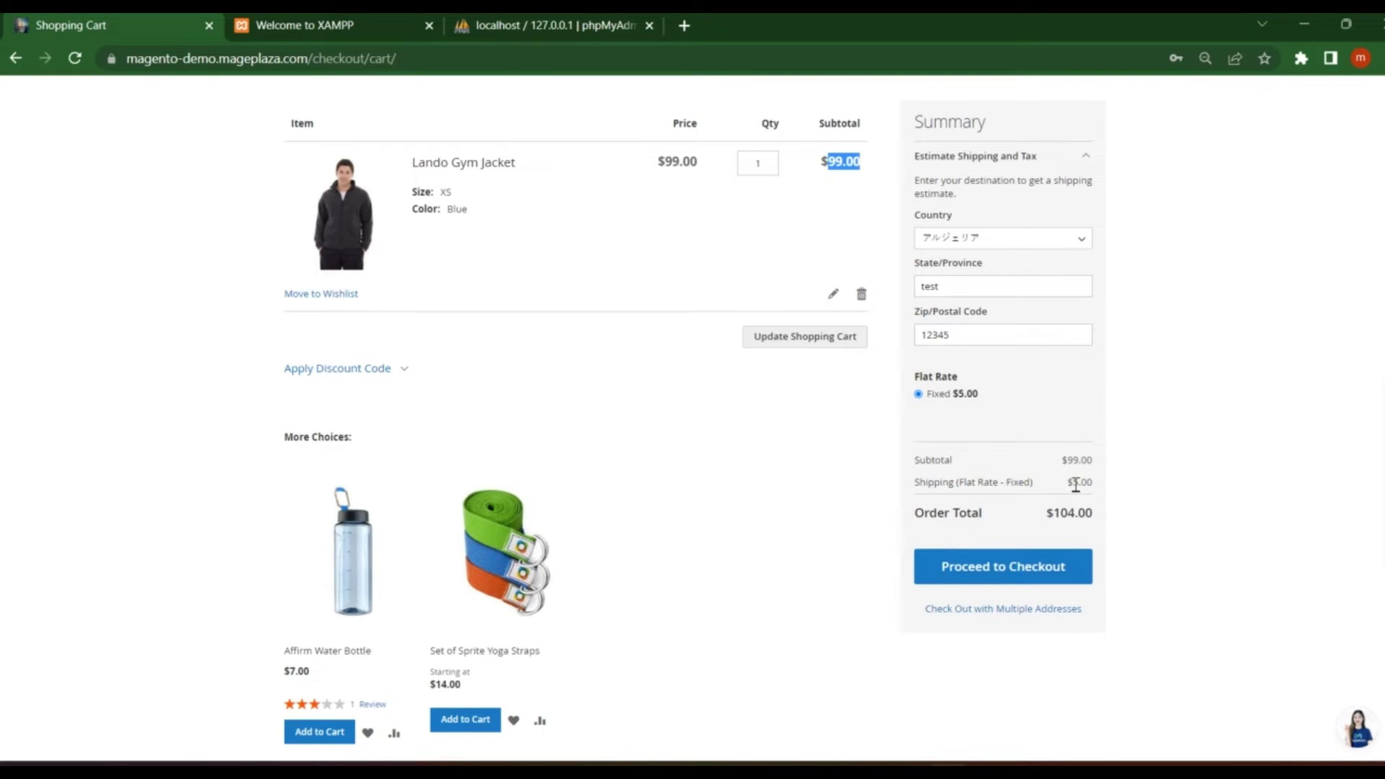
left_click_drag(1074, 483, 1078, 483)
left_click(971, 243)
left_click(971, 242)
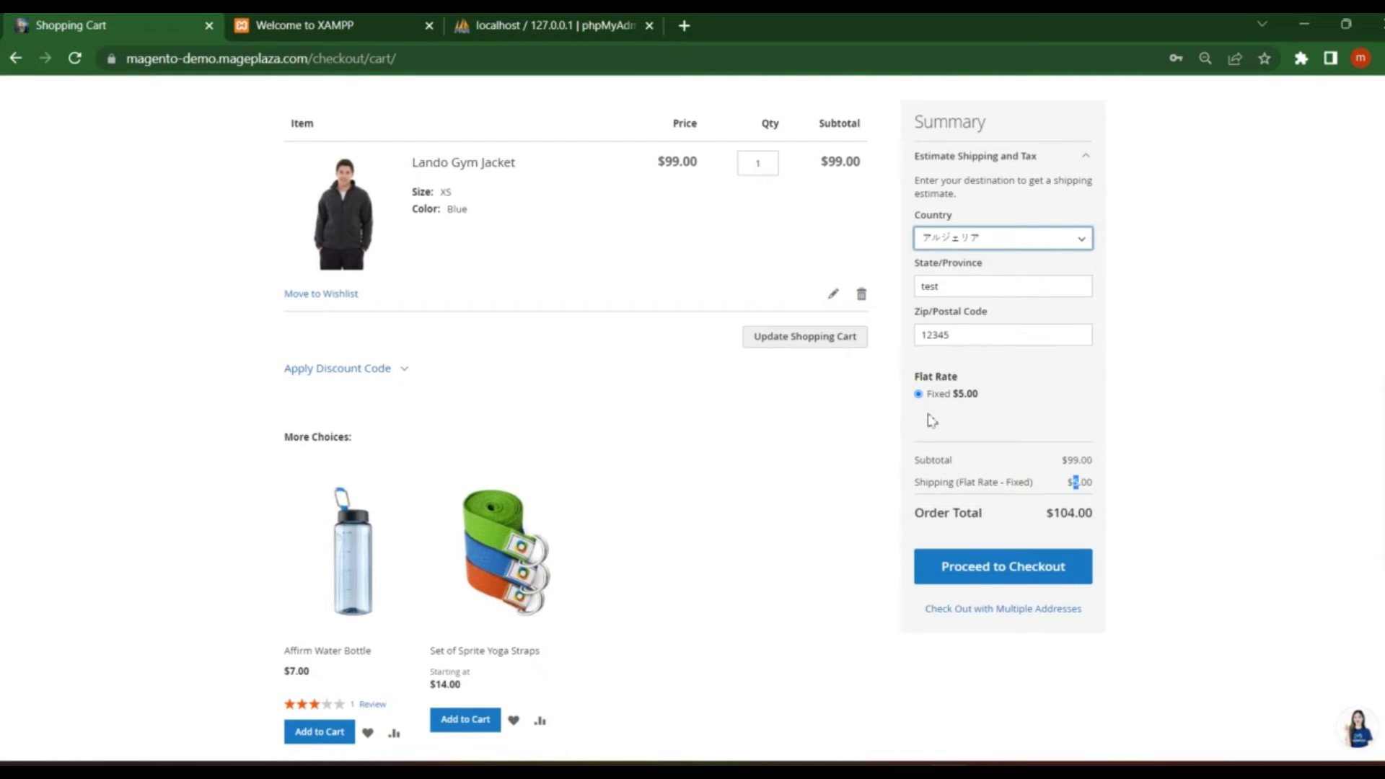
left_click(1048, 444)
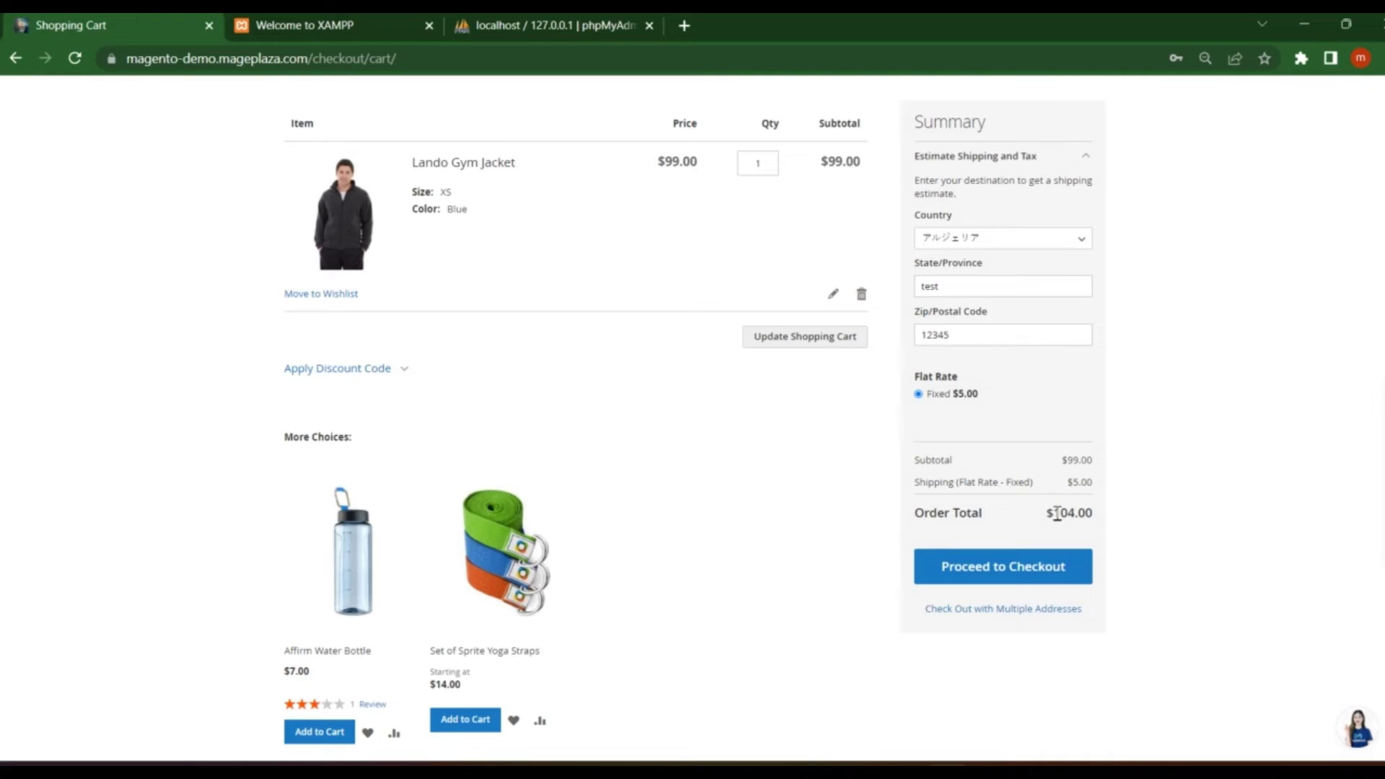
left_click_drag(1056, 513, 1092, 513)
left_click(1063, 517)
left_click_drag(1054, 516, 1097, 521)
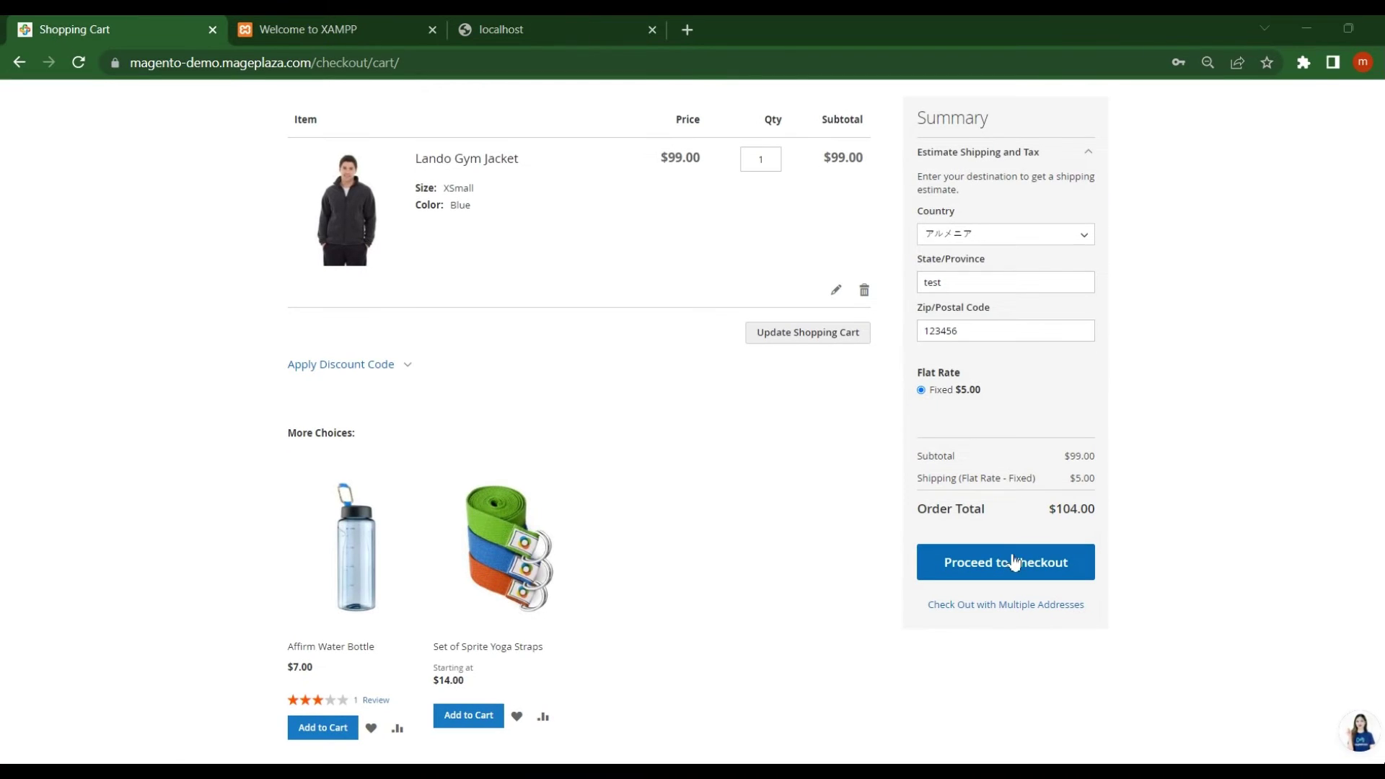
Start checkout and change the pre-filled e-mail to a new, unregistered address
left_click(1004, 567)
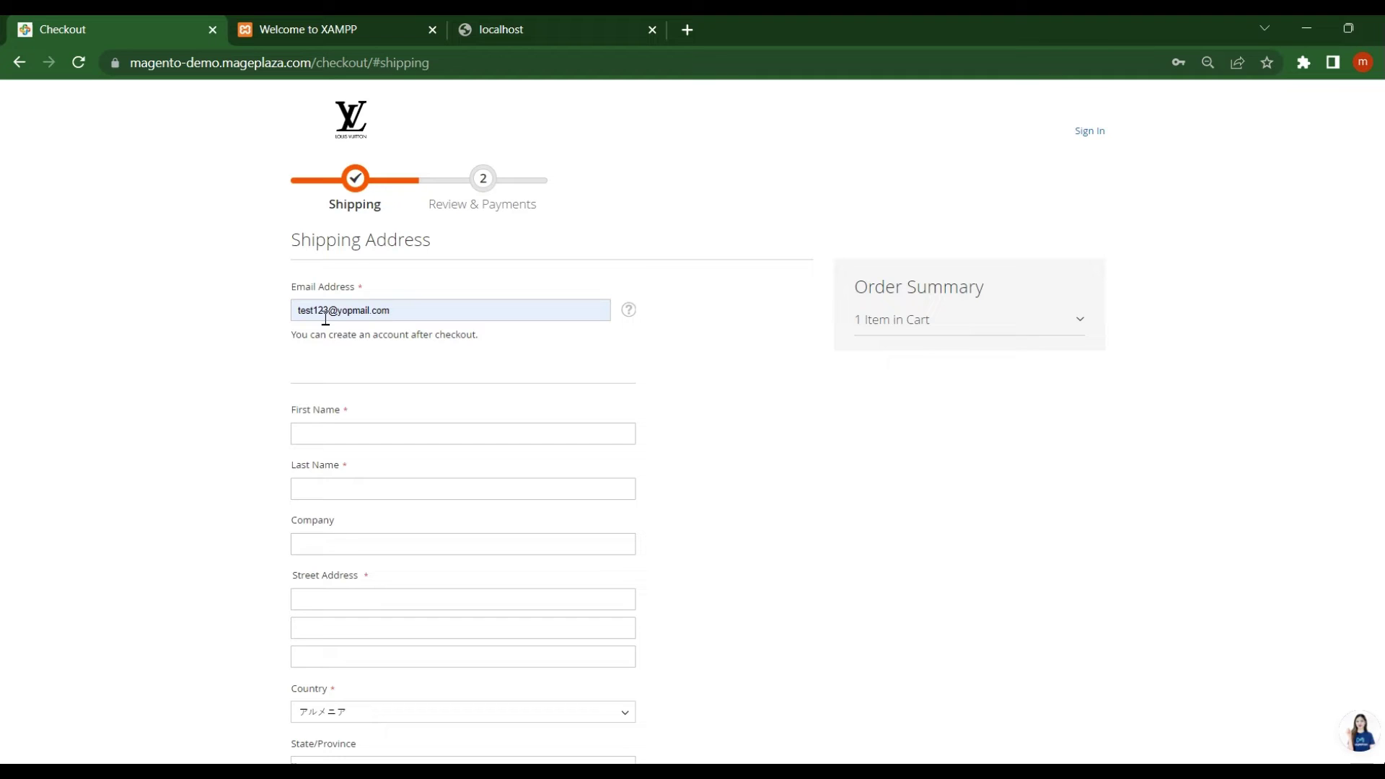
left_click(321, 434)
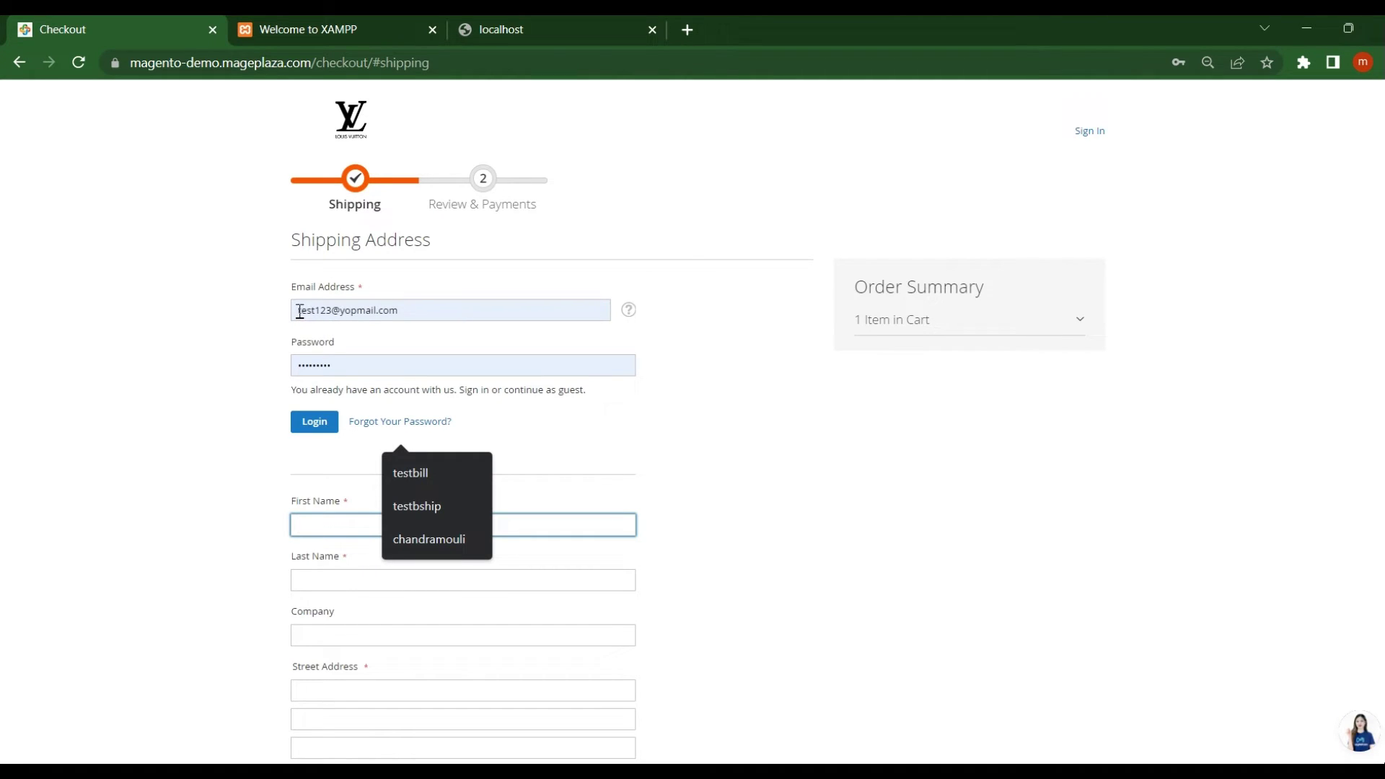
left_click_drag(300, 311, 410, 312)
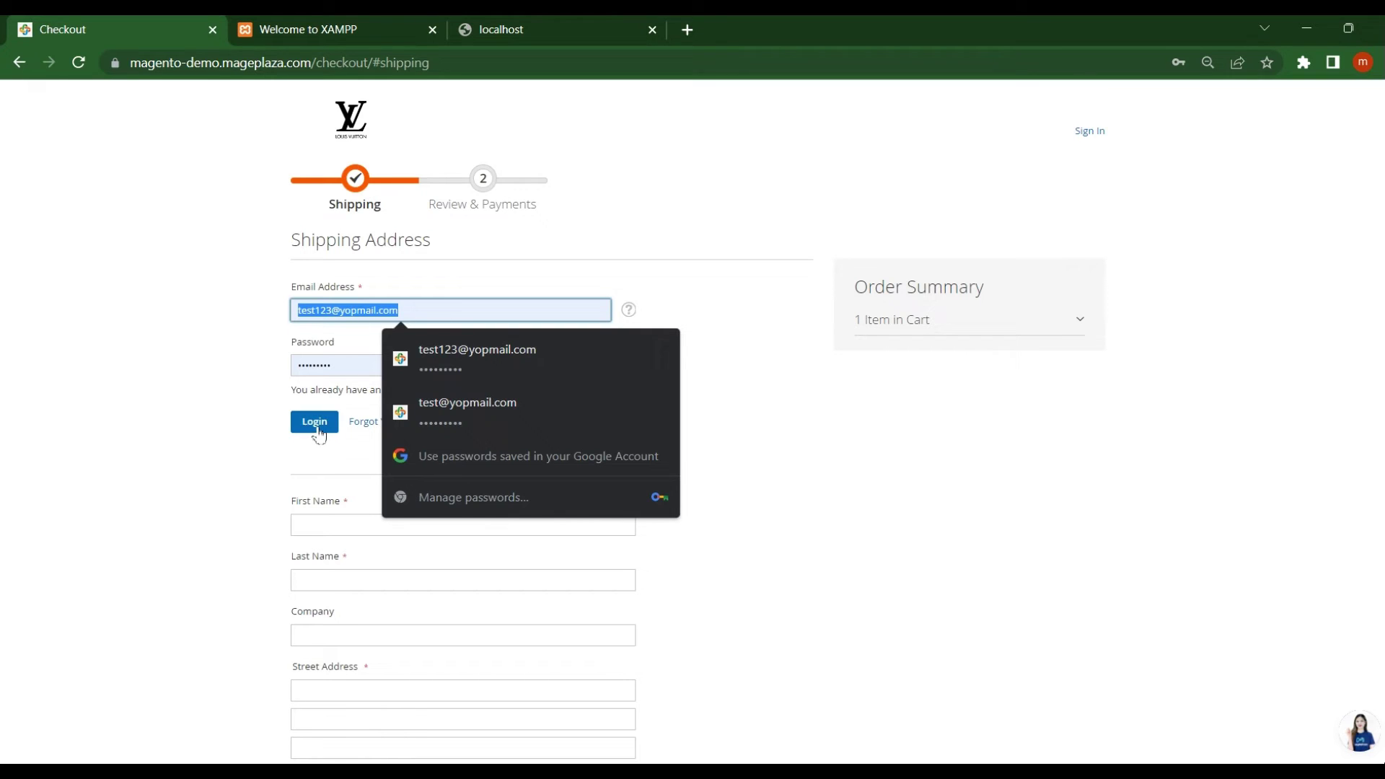
key("End")
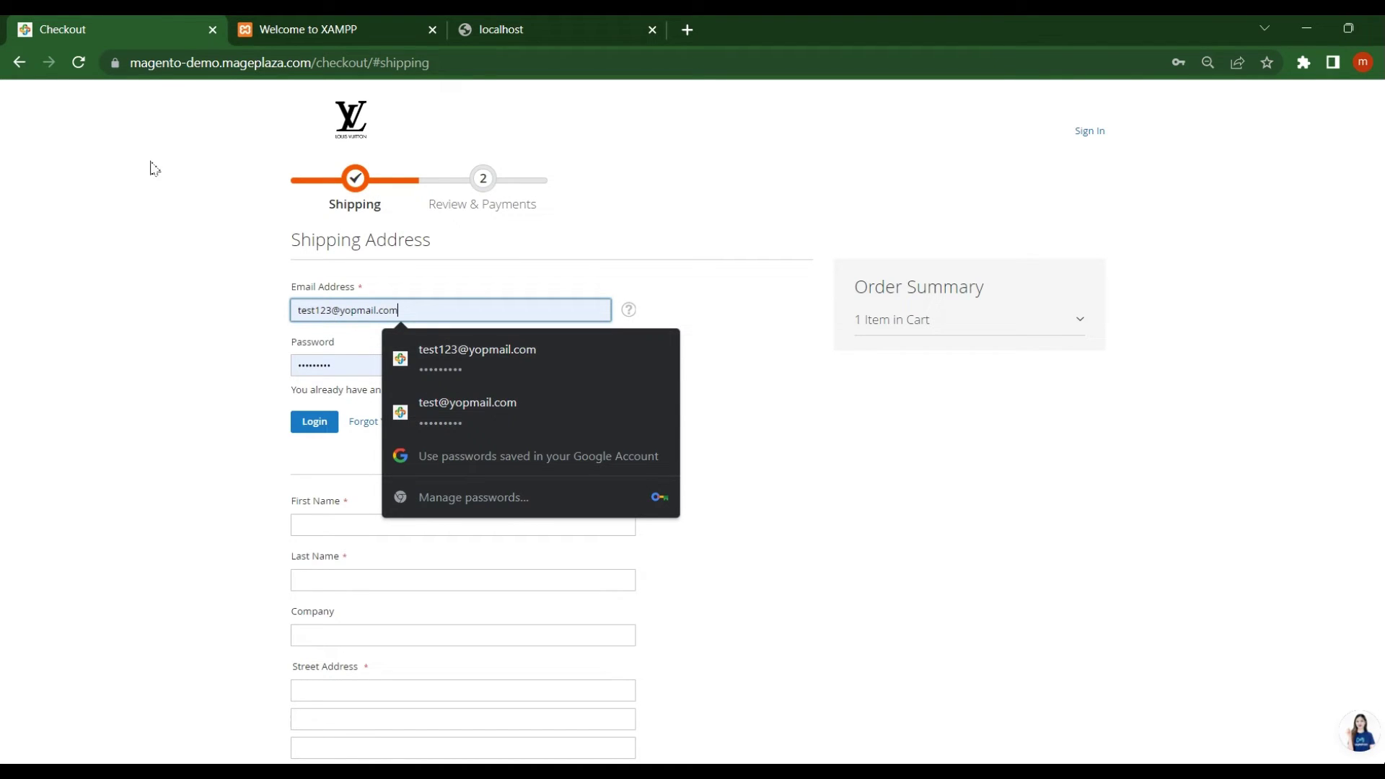
left_click(333, 311)
type("4")
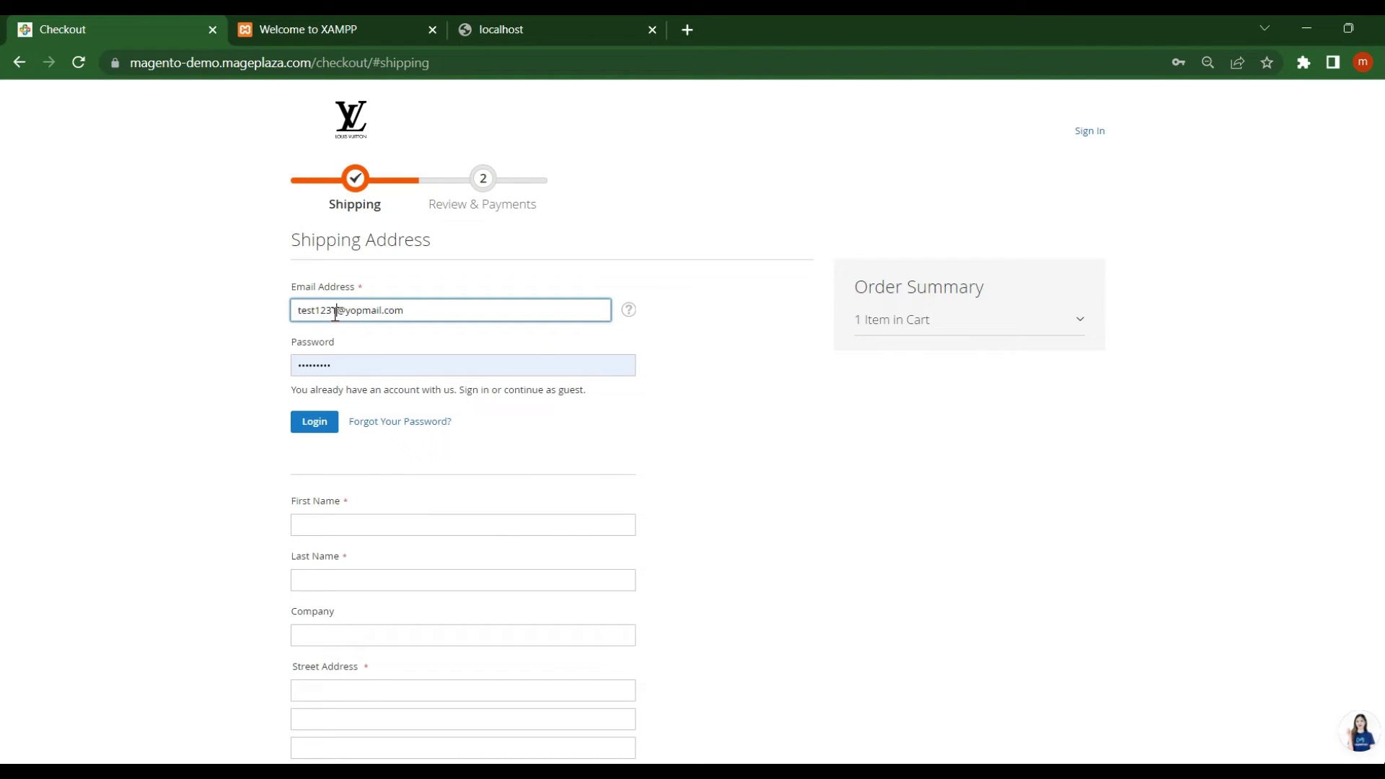
left_click(531, 342)
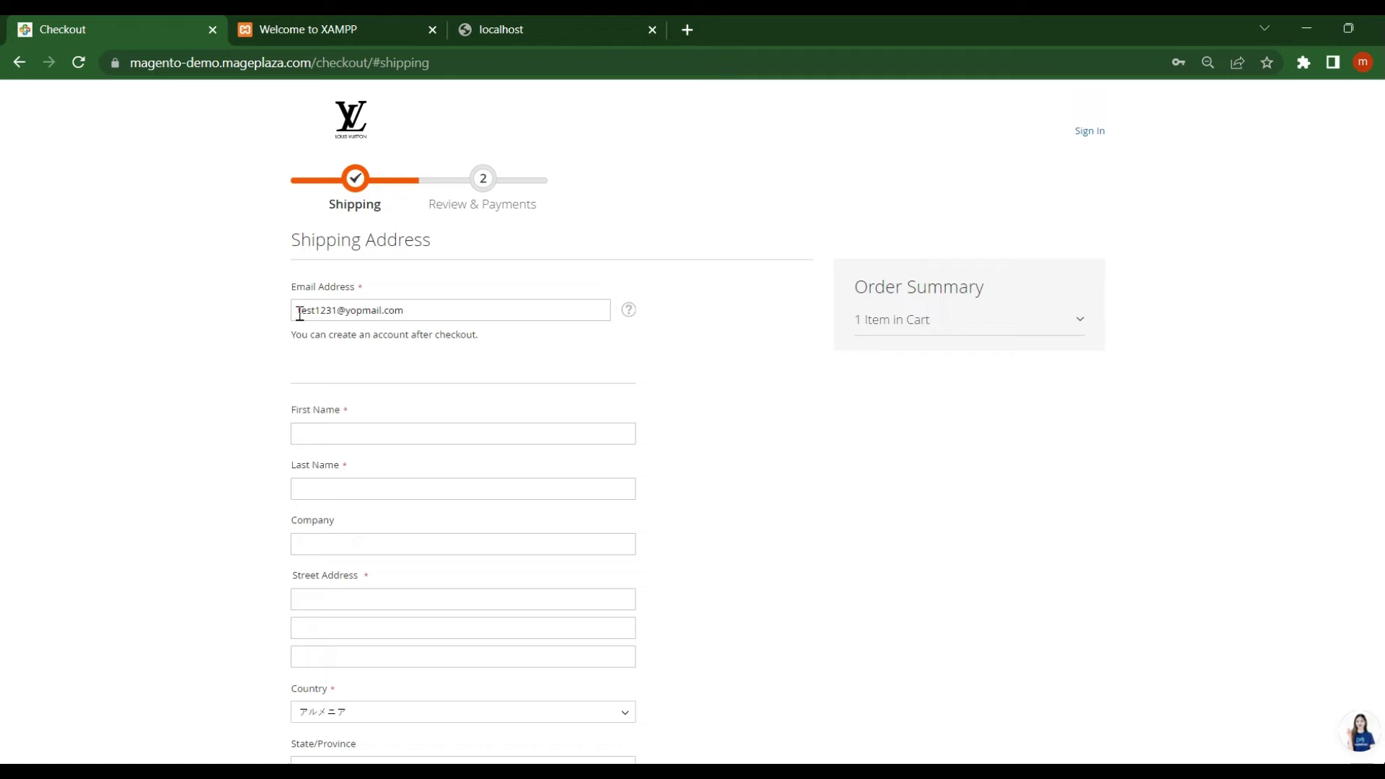
Enter 'test' as the first name, last name, company and street address
left_click(326, 430)
type("test")
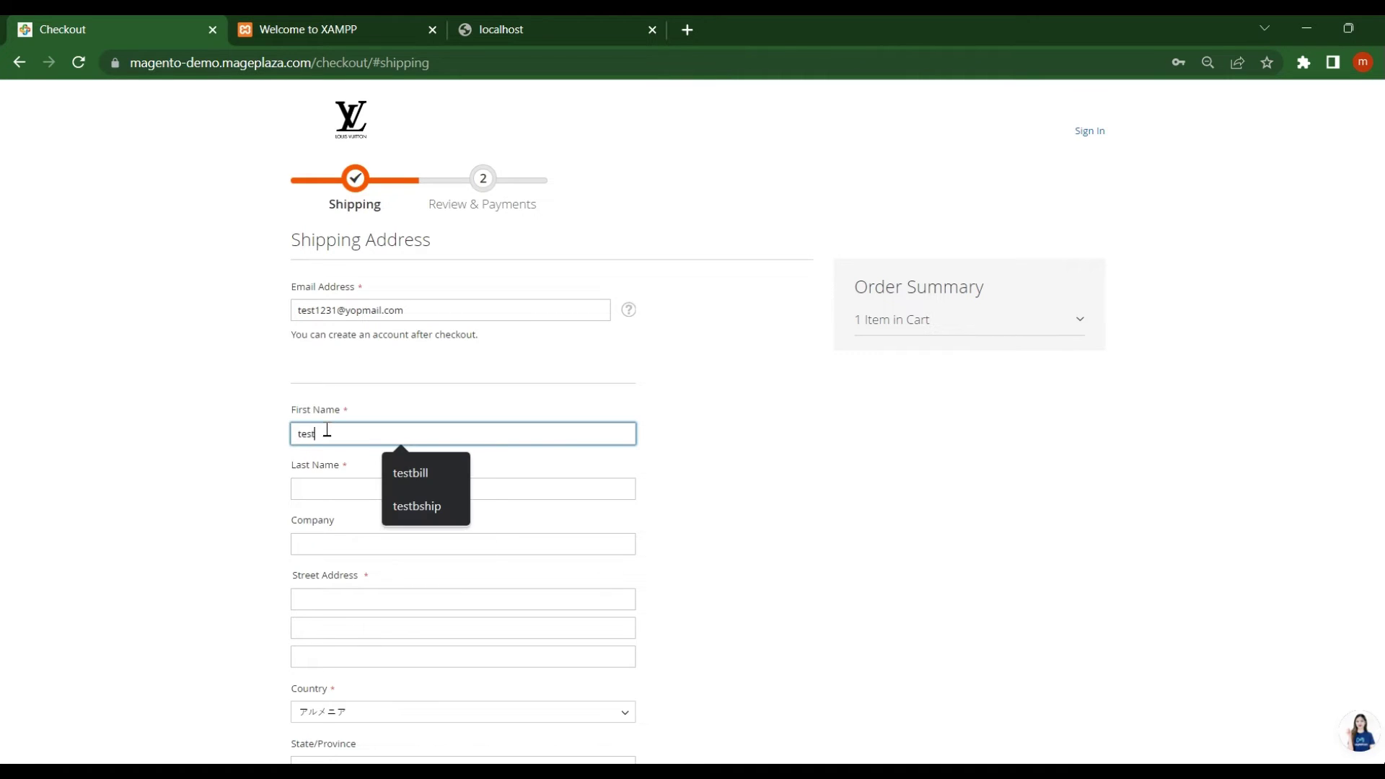
key("Tab")
type("test")
key("Tab")
type("test")
key("Tab")
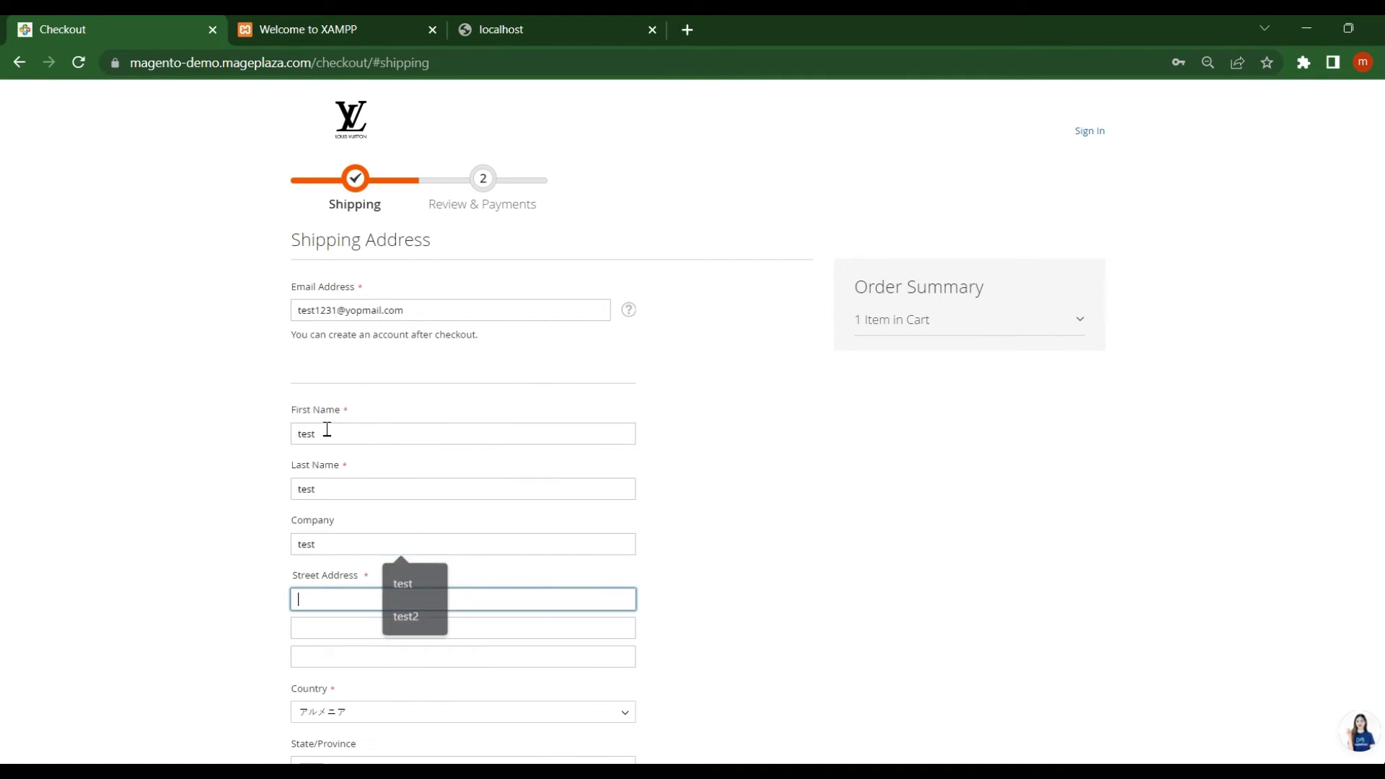
type("test")
Enter 'test' as the city and fill in a phone number
key("Tab")
key("Tab")
key("Tab")
key("Tab")
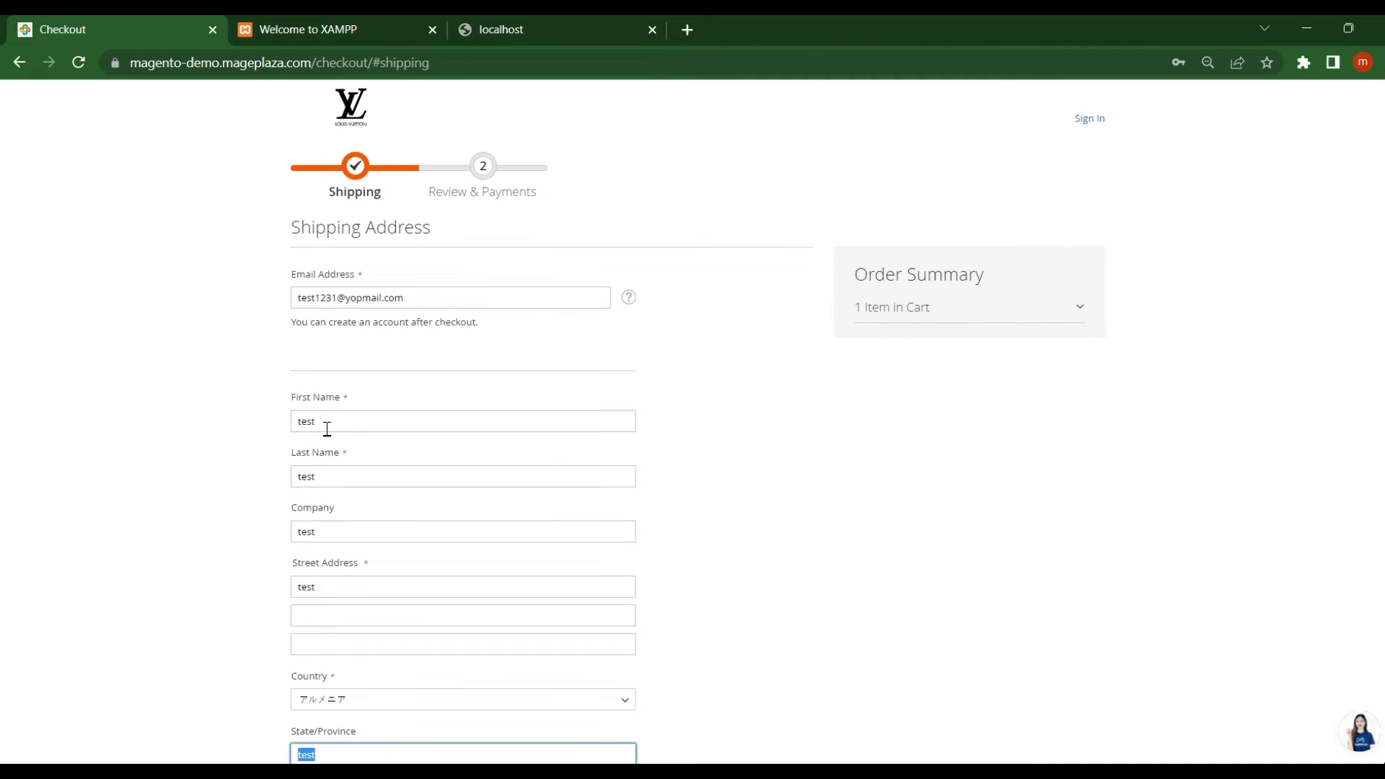
key("Tab")
type("test")
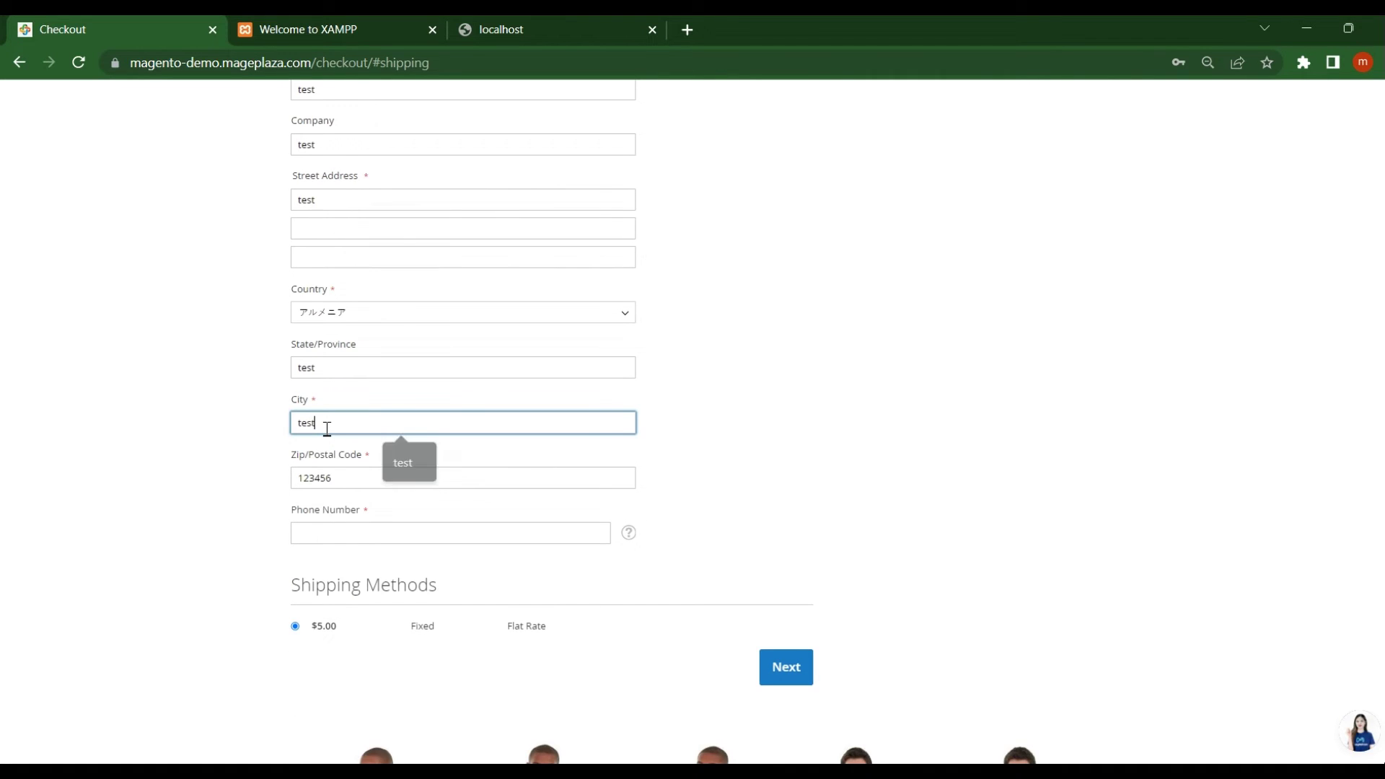
key("Tab")
key("Tab")
type("12312312312")
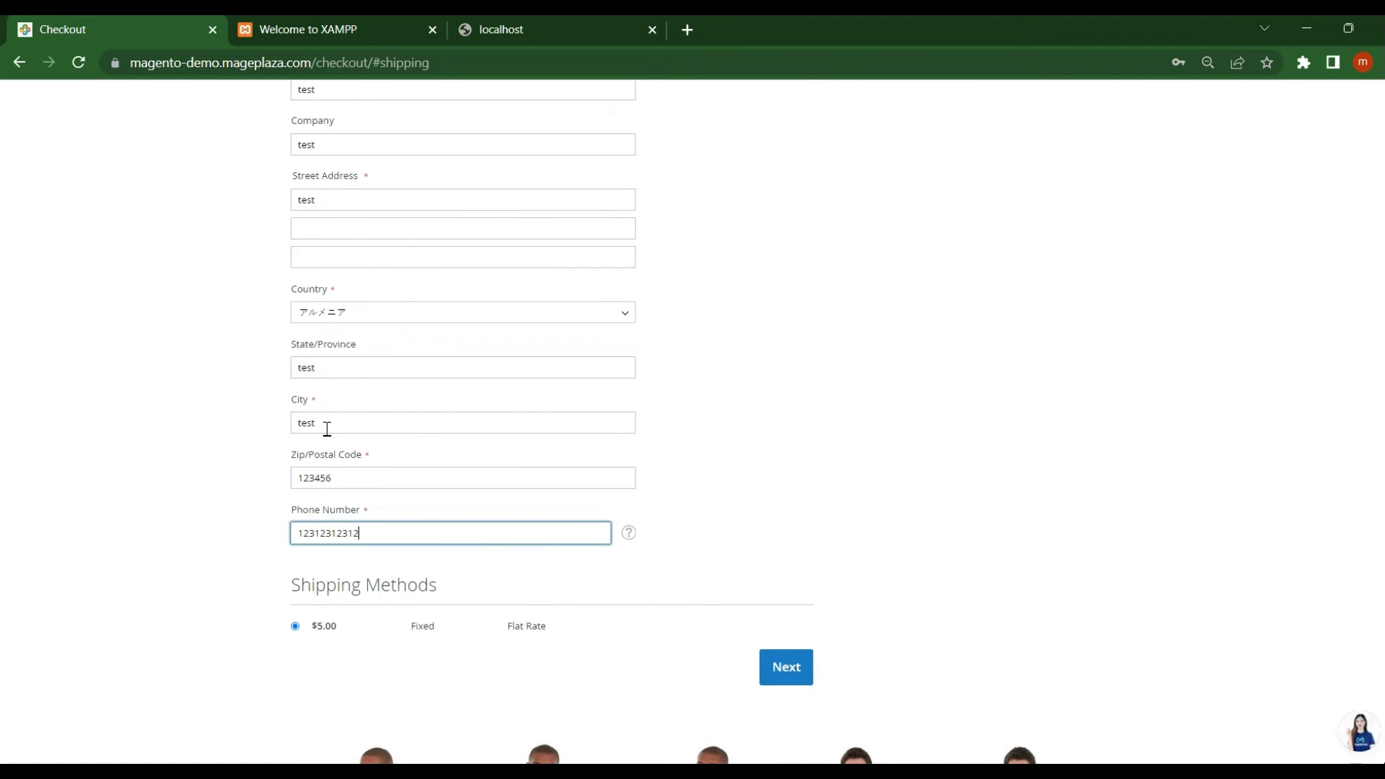
left_click(612, 586)
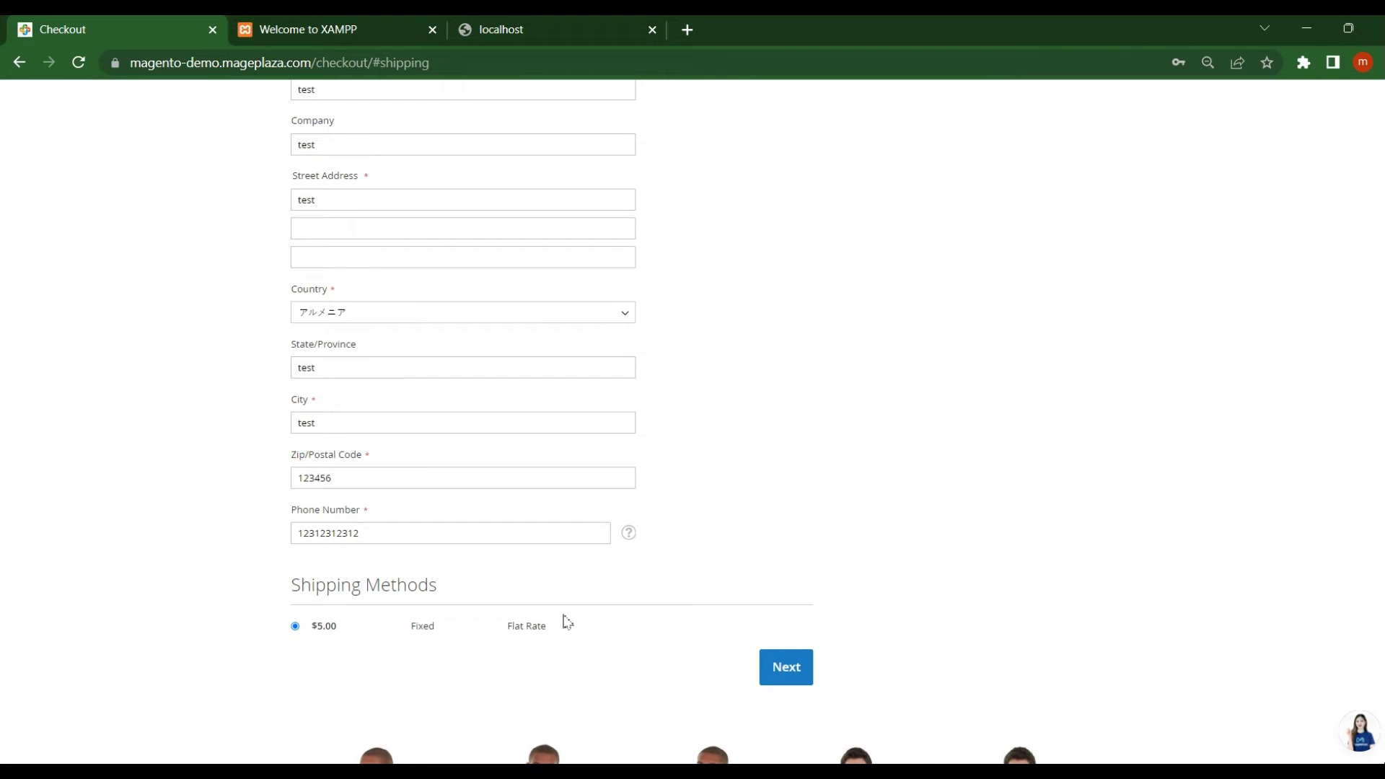
Continue to Review & Payments and place the order
left_click(794, 674)
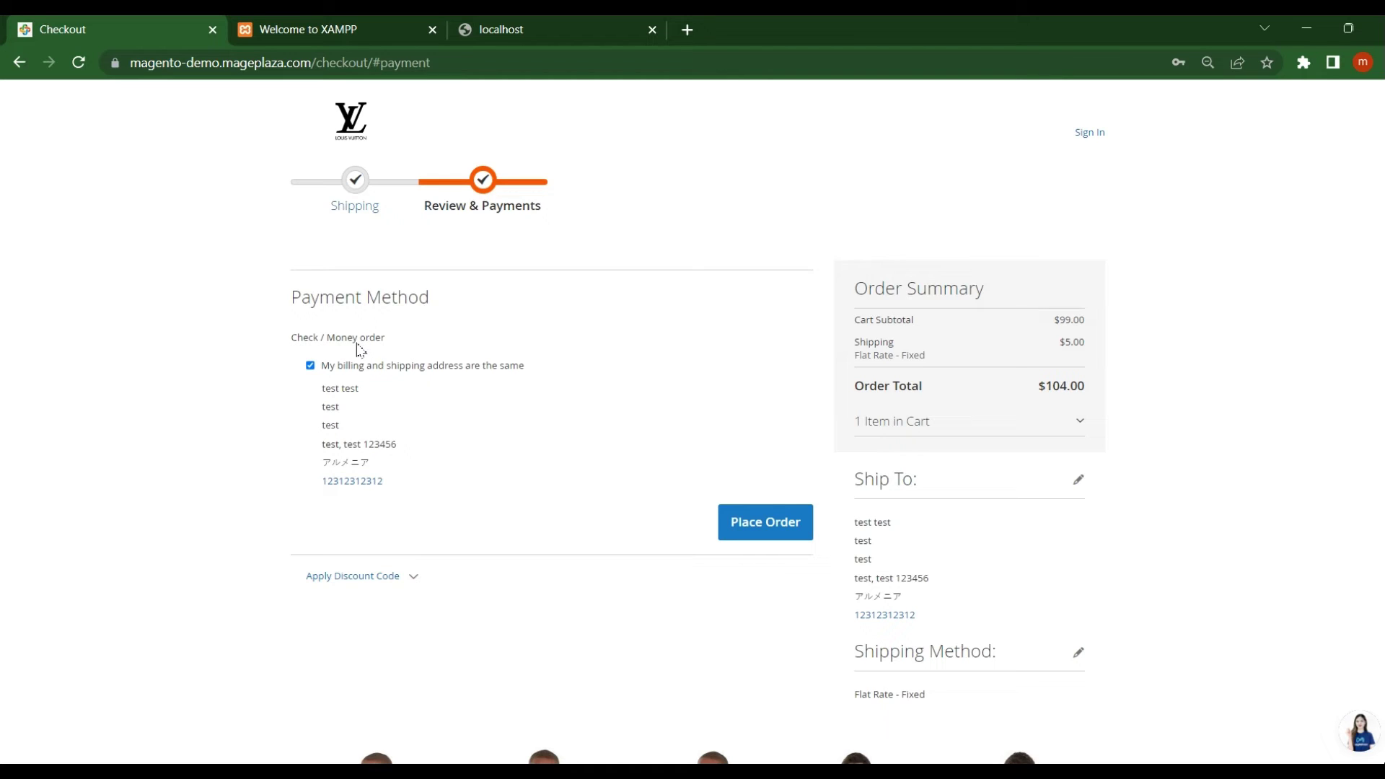
left_click(766, 525)
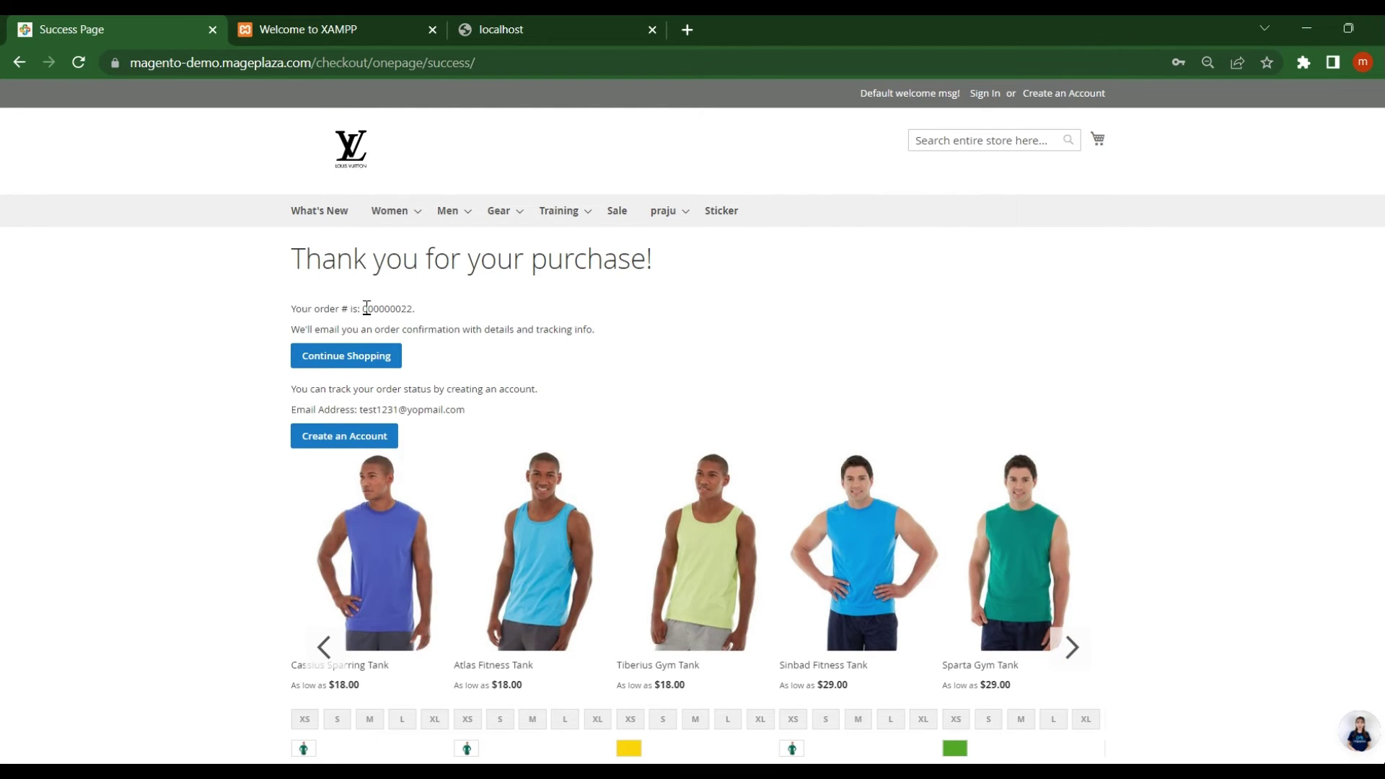
left_click_drag(367, 308, 416, 309)
left_click(482, 414)
left_click_drag(361, 410, 467, 410)
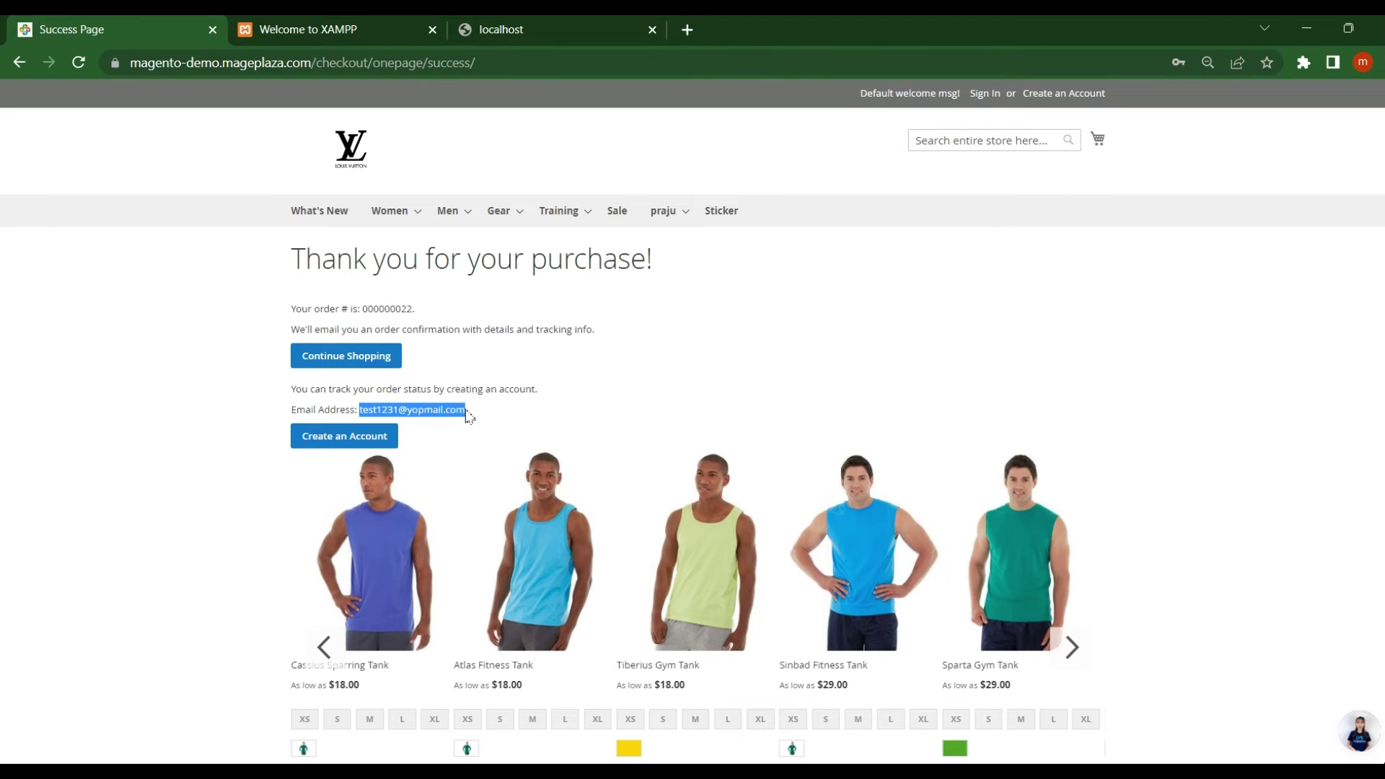
Open the Create an Account form and set the date of birth to 2004/04/01
left_click(341, 443)
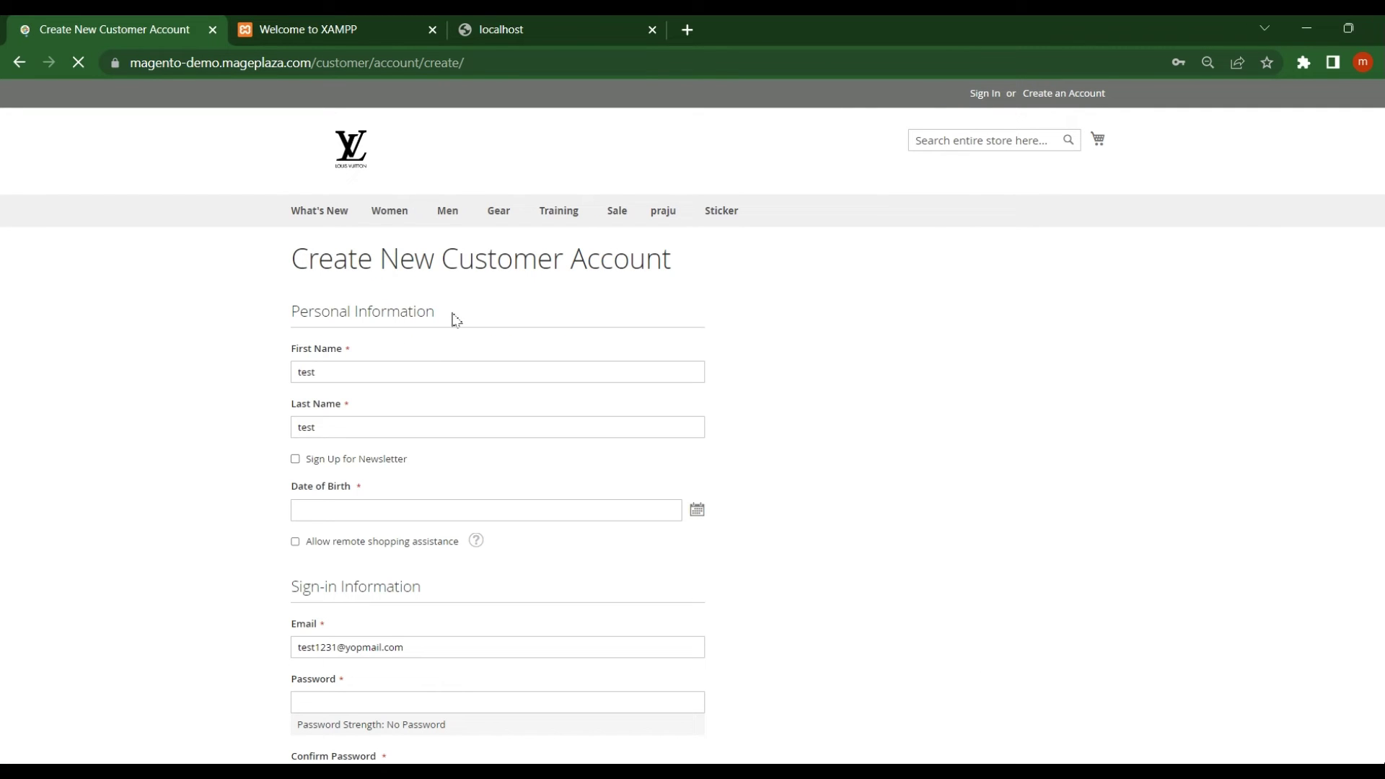
scroll(1378, 195, "down", 3)
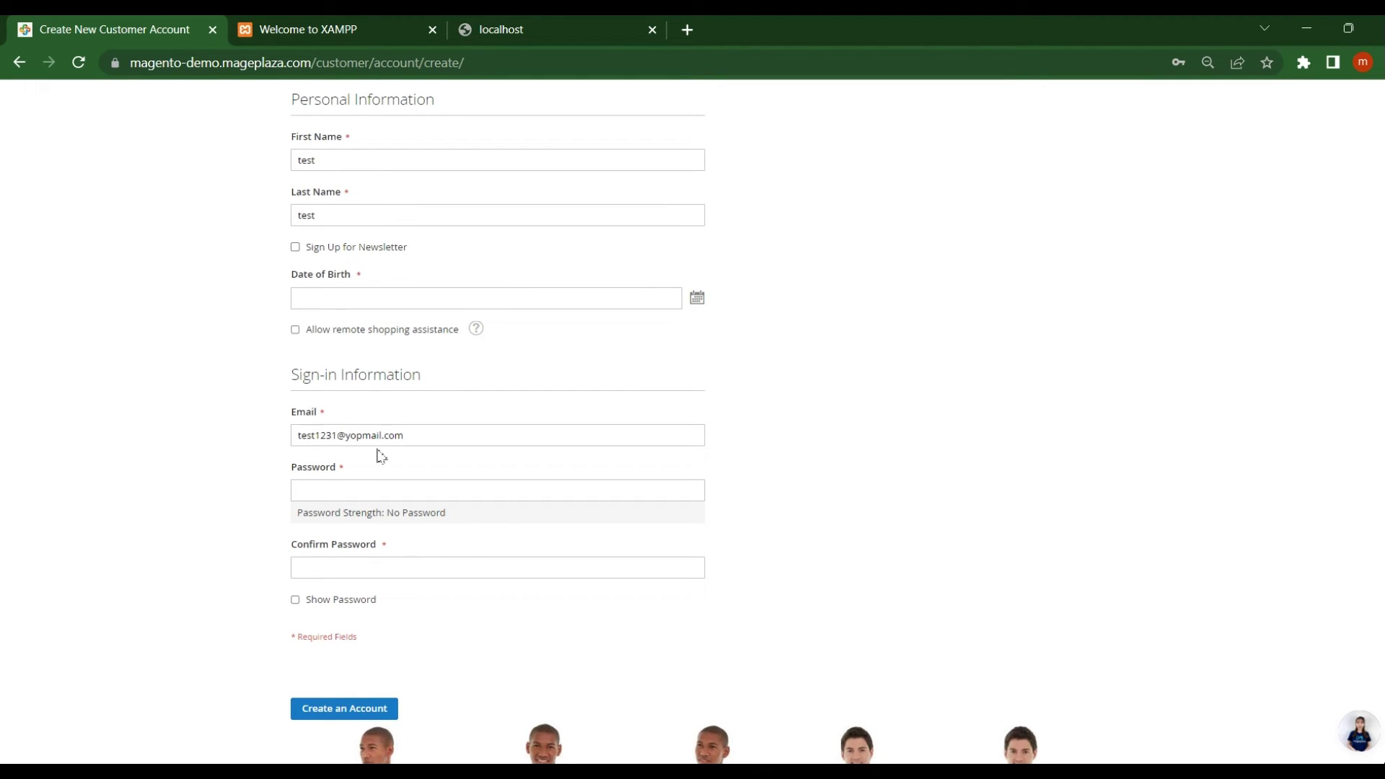
left_click(329, 294)
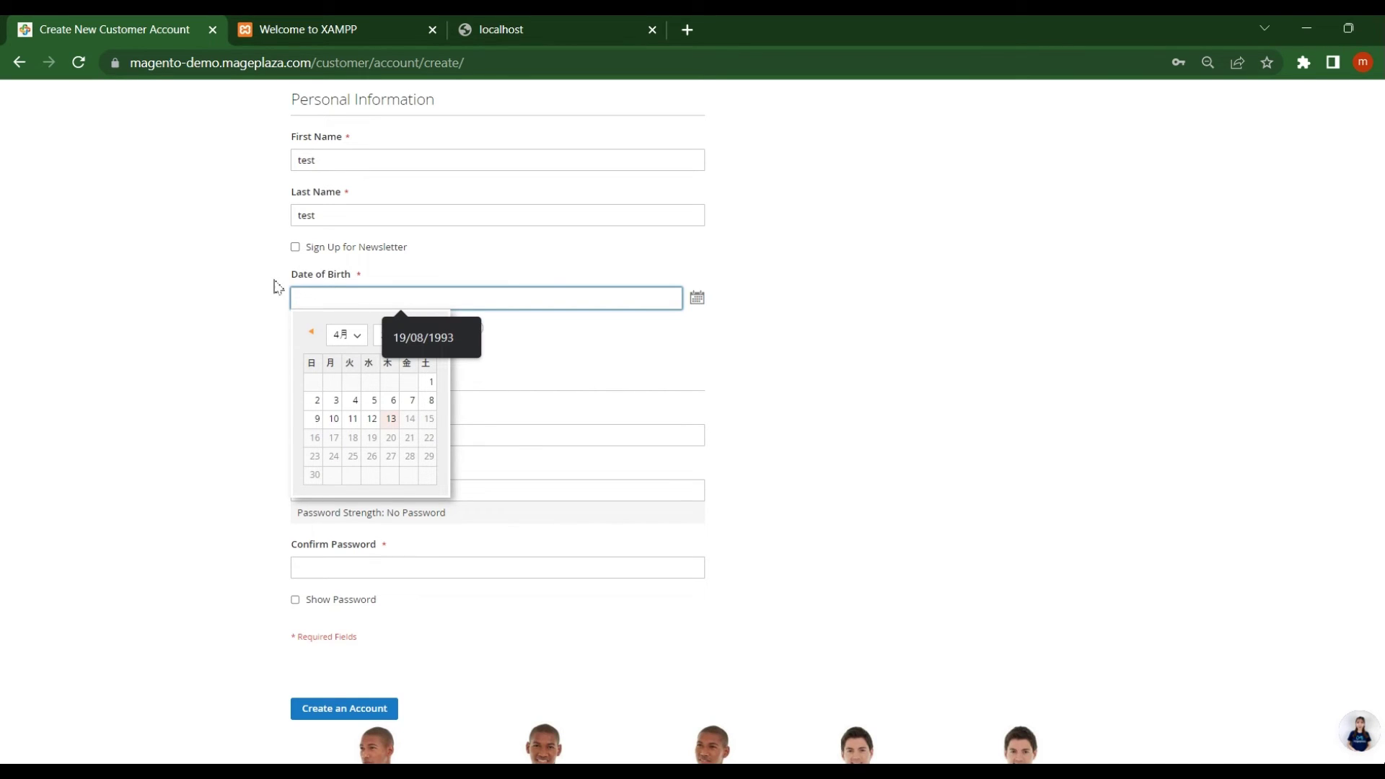
left_click(262, 306)
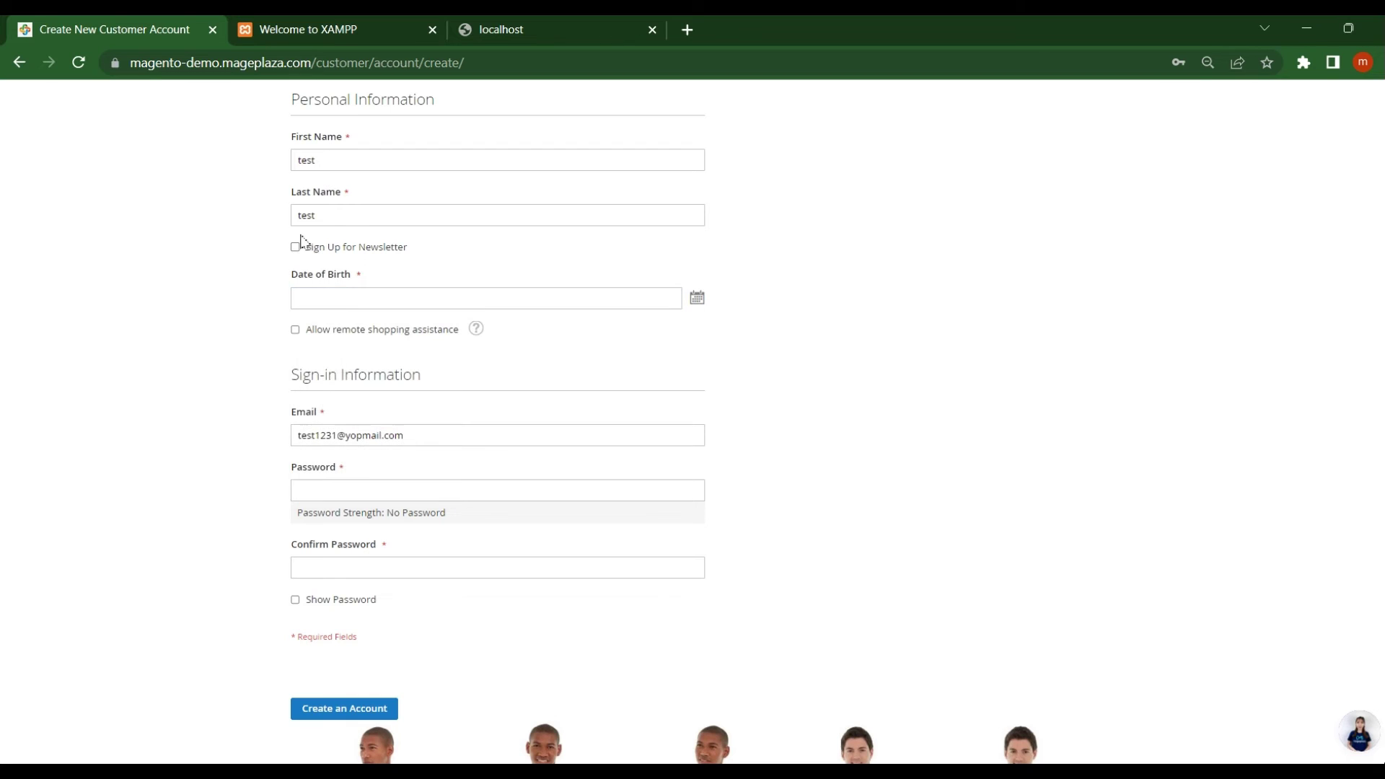
left_click(378, 301)
left_click(393, 334)
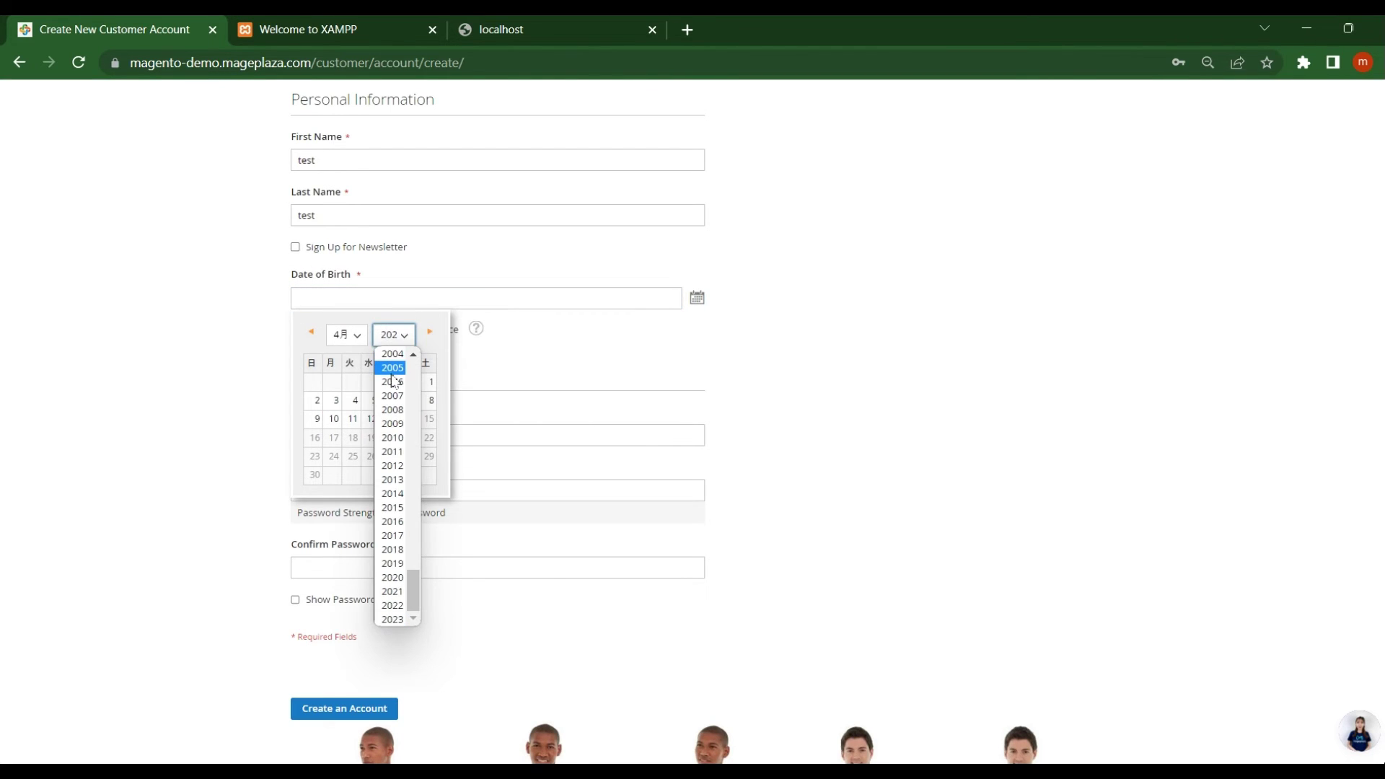
left_click(391, 357)
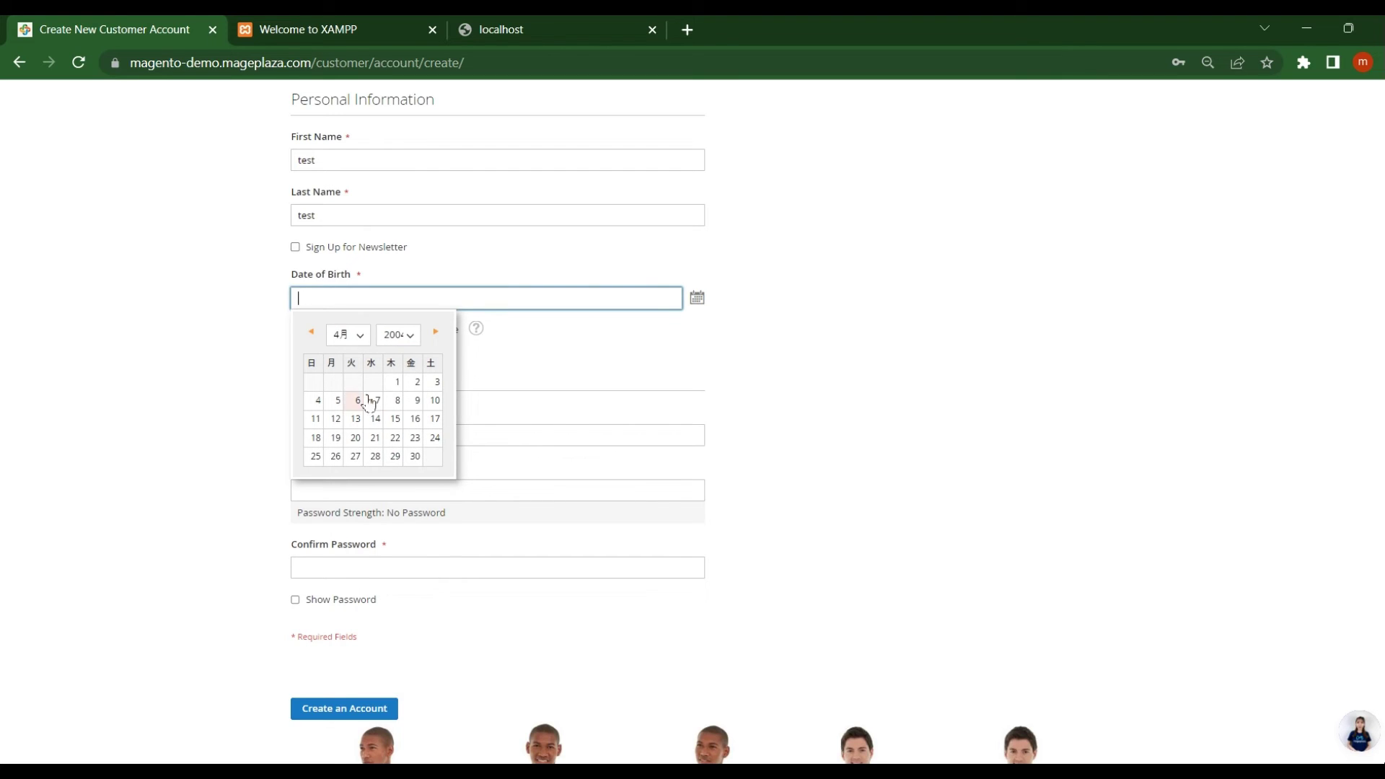
left_click(397, 382)
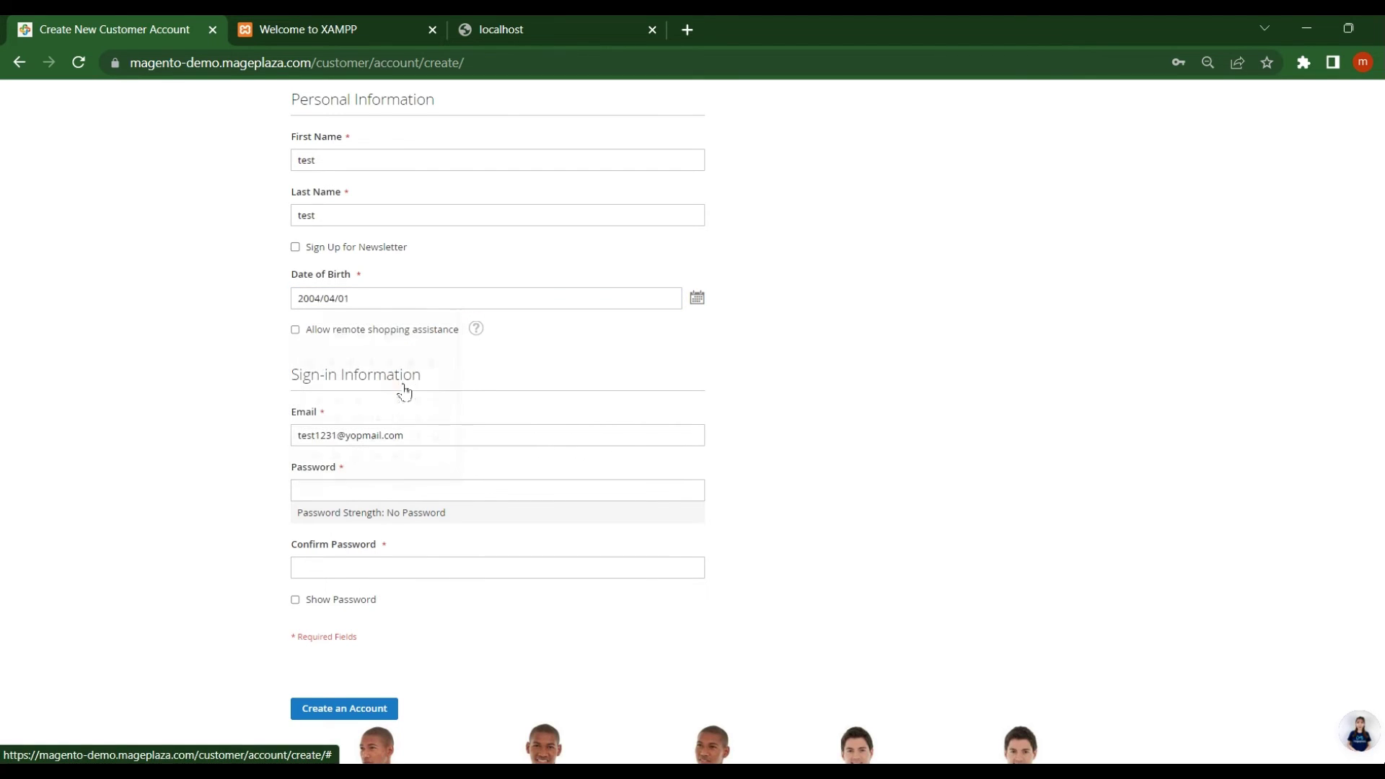
Enter and confirm the account password, then submit the registration form
left_click(349, 492)
type("test@")
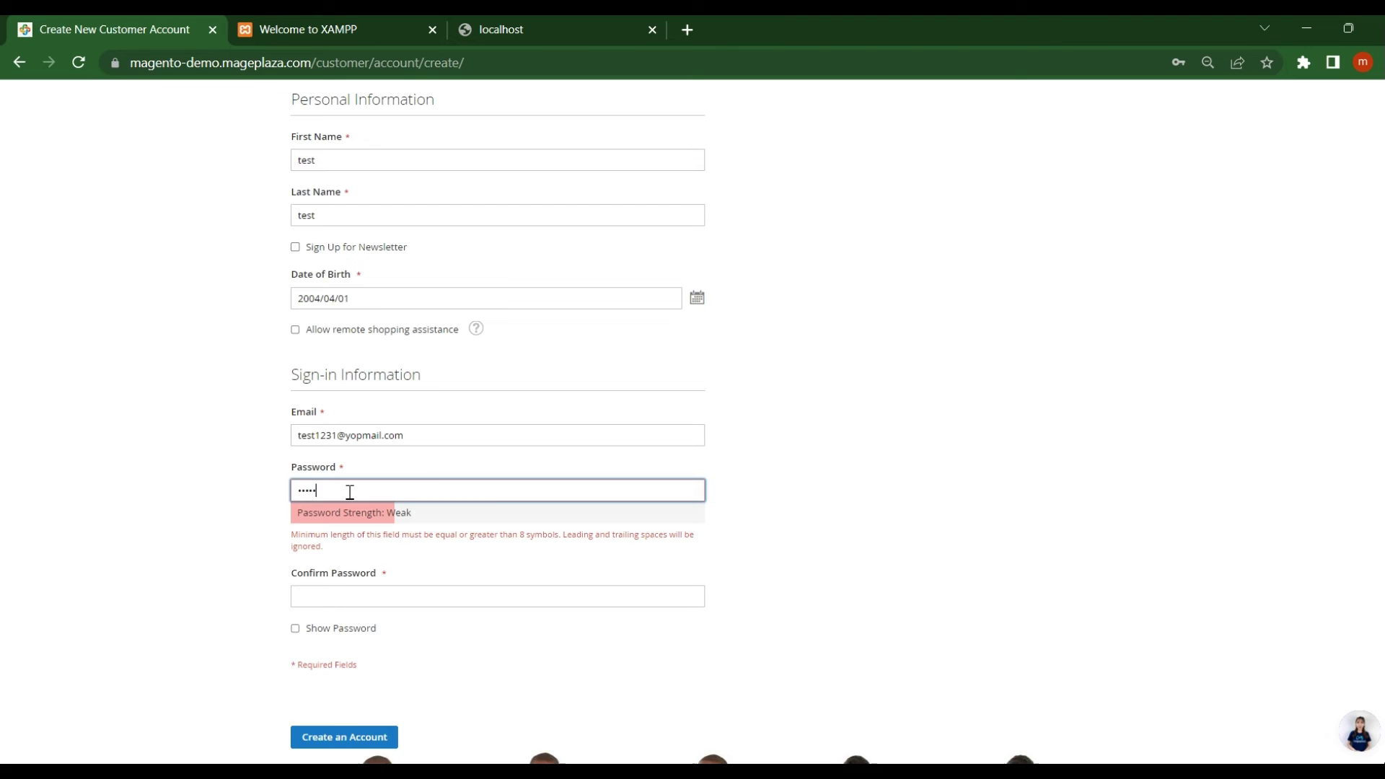
type("1234")
key("Tab")
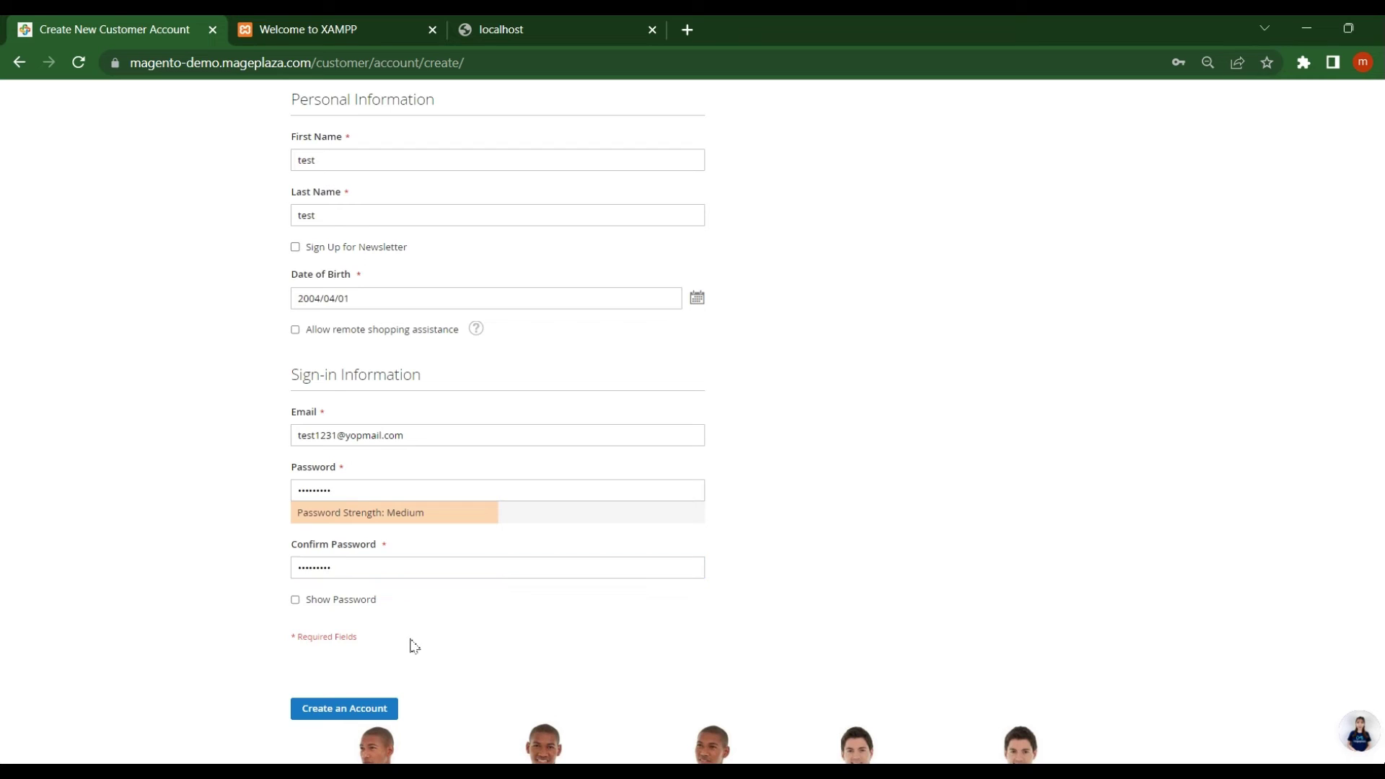
left_click(347, 706)
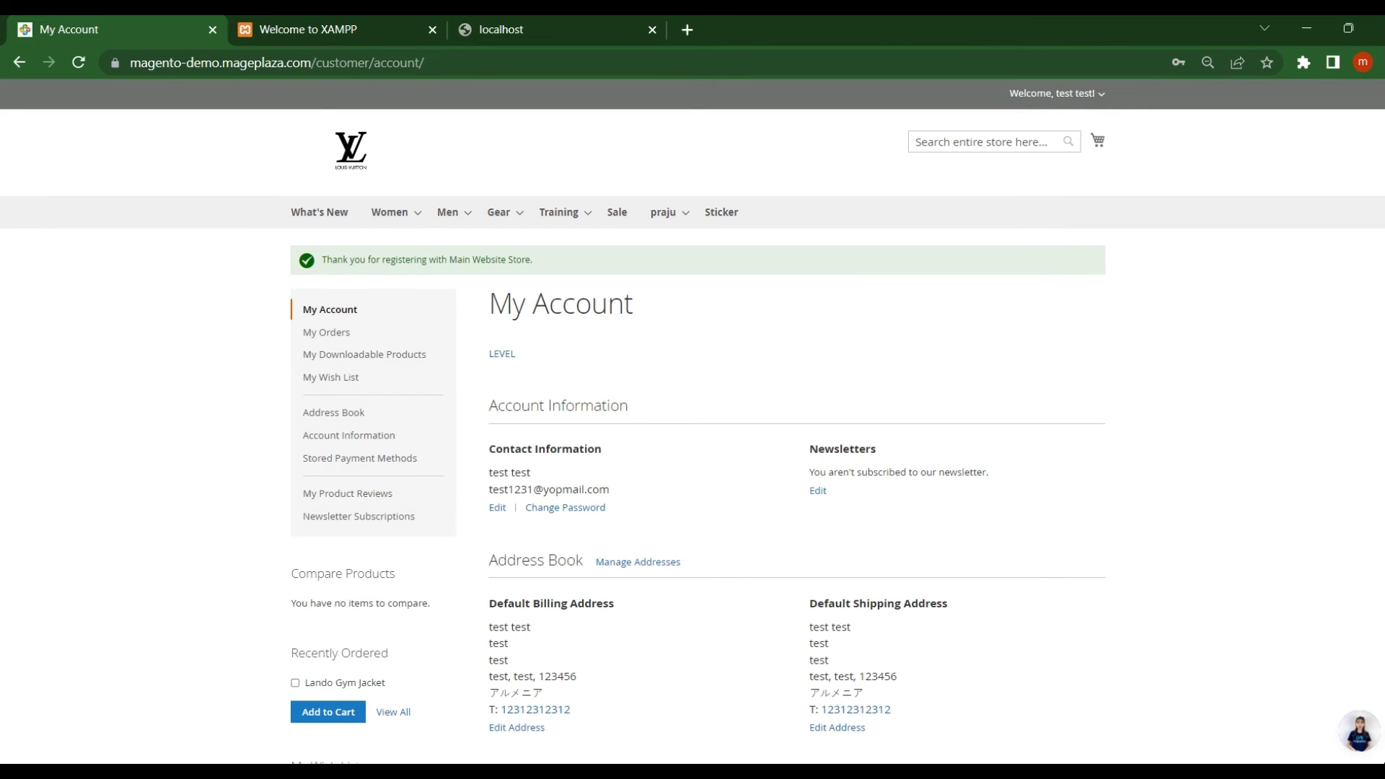
Open My Orders to see the pending $104.00 order dated 2023/04/14
scroll(693, 421, "down", 1)
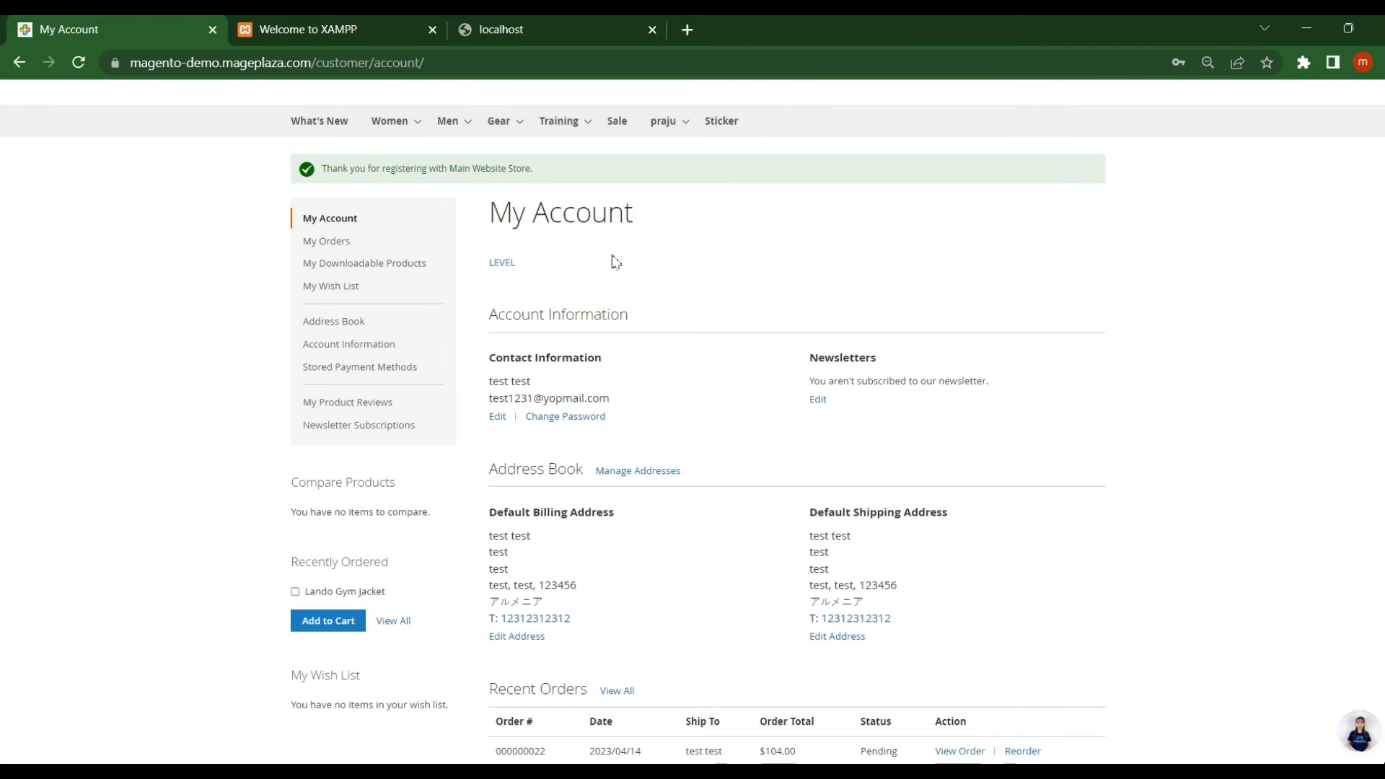
left_click(337, 247)
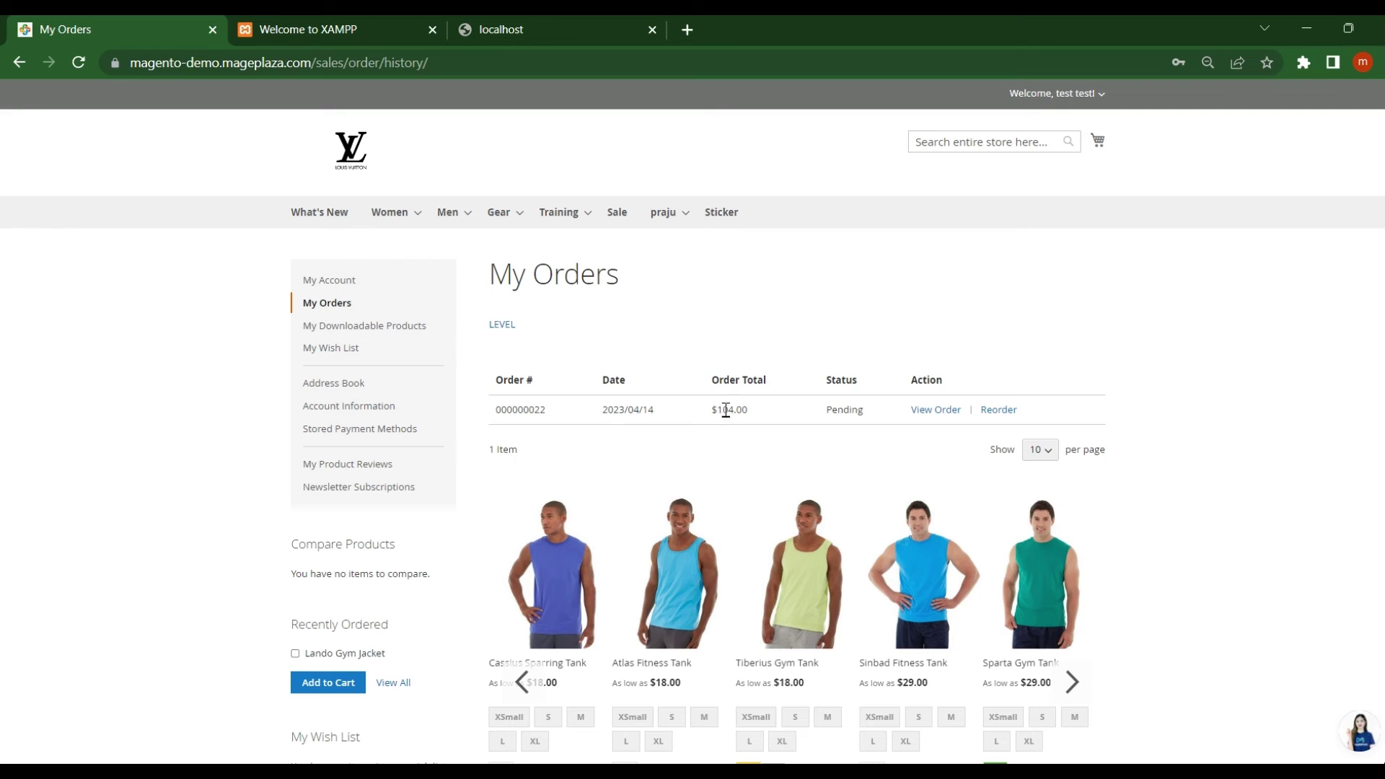
Open the order's detail page and scroll to the $104.00 grand total
triple_click(607, 408)
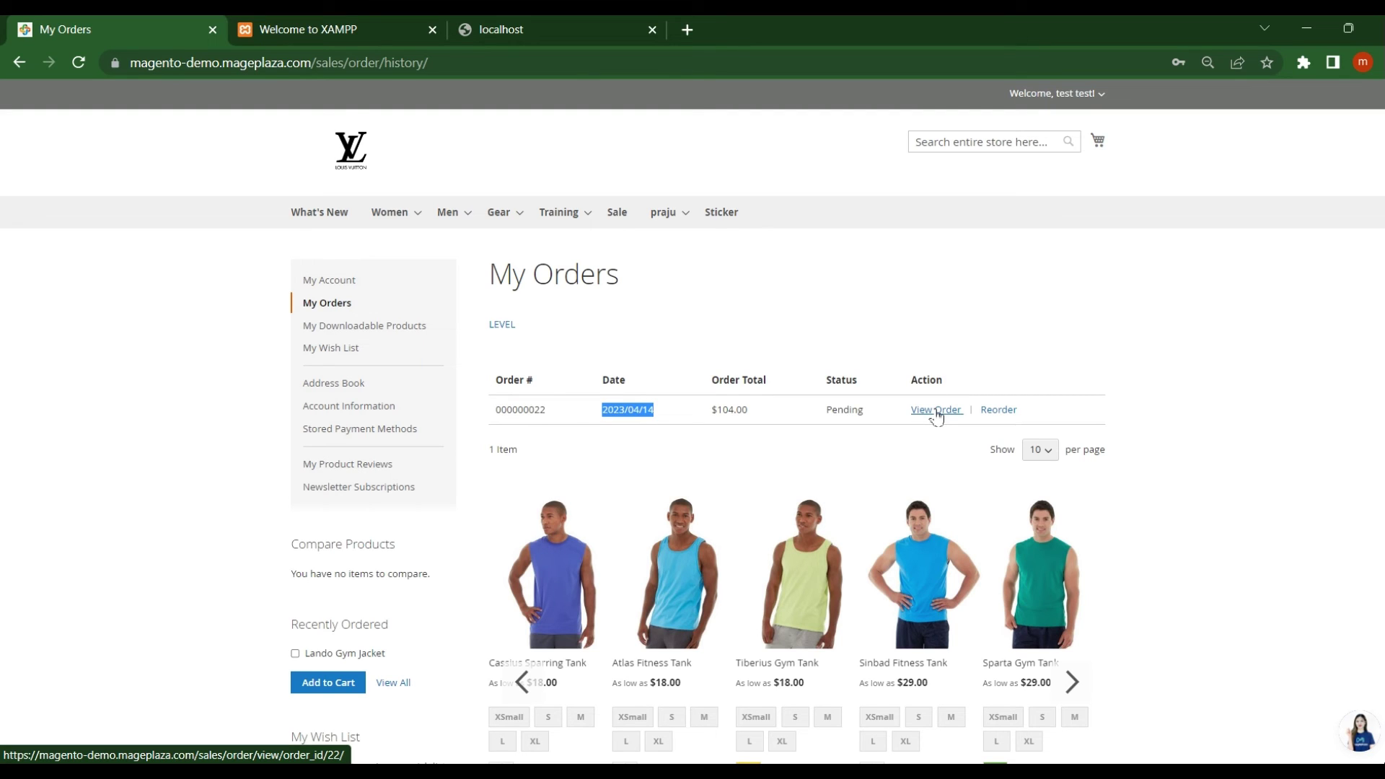
left_click(937, 416)
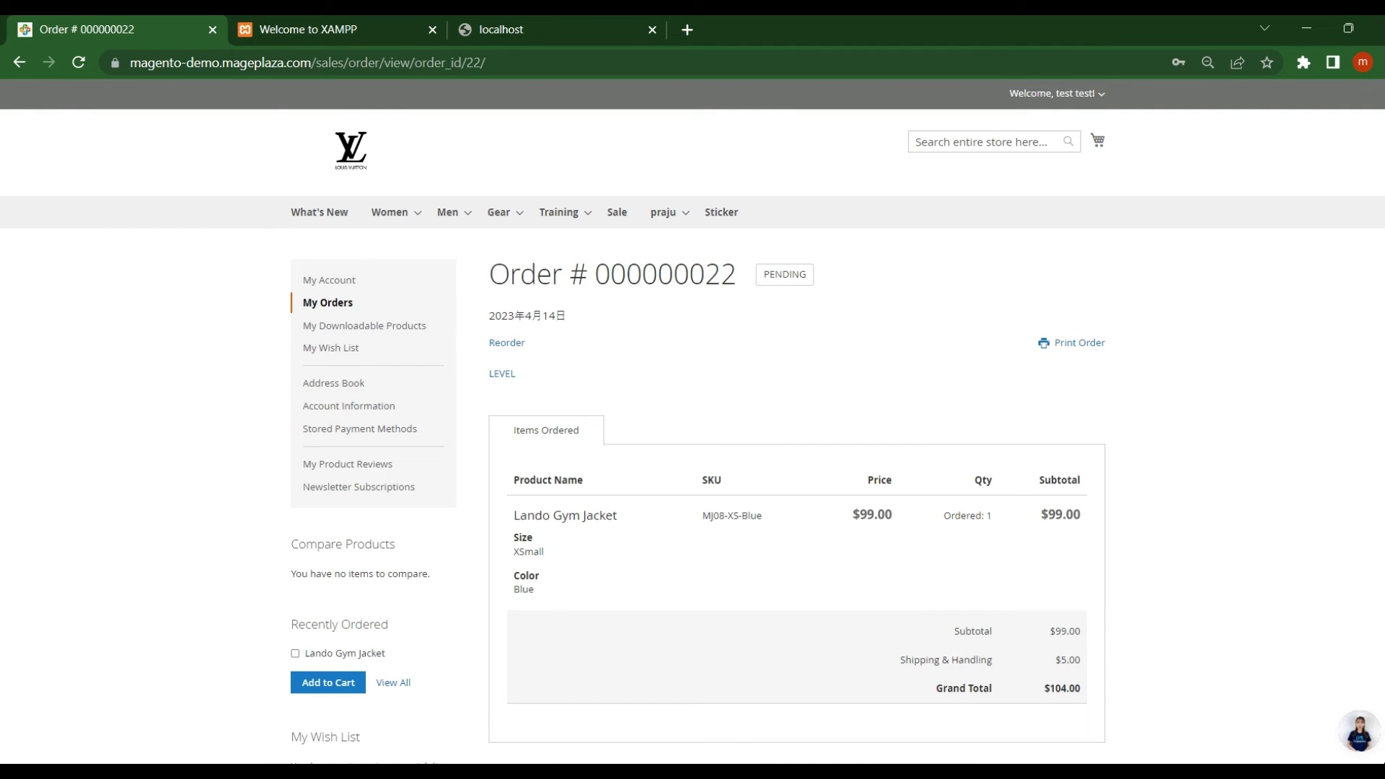
scroll(692, 418, "down", 2)
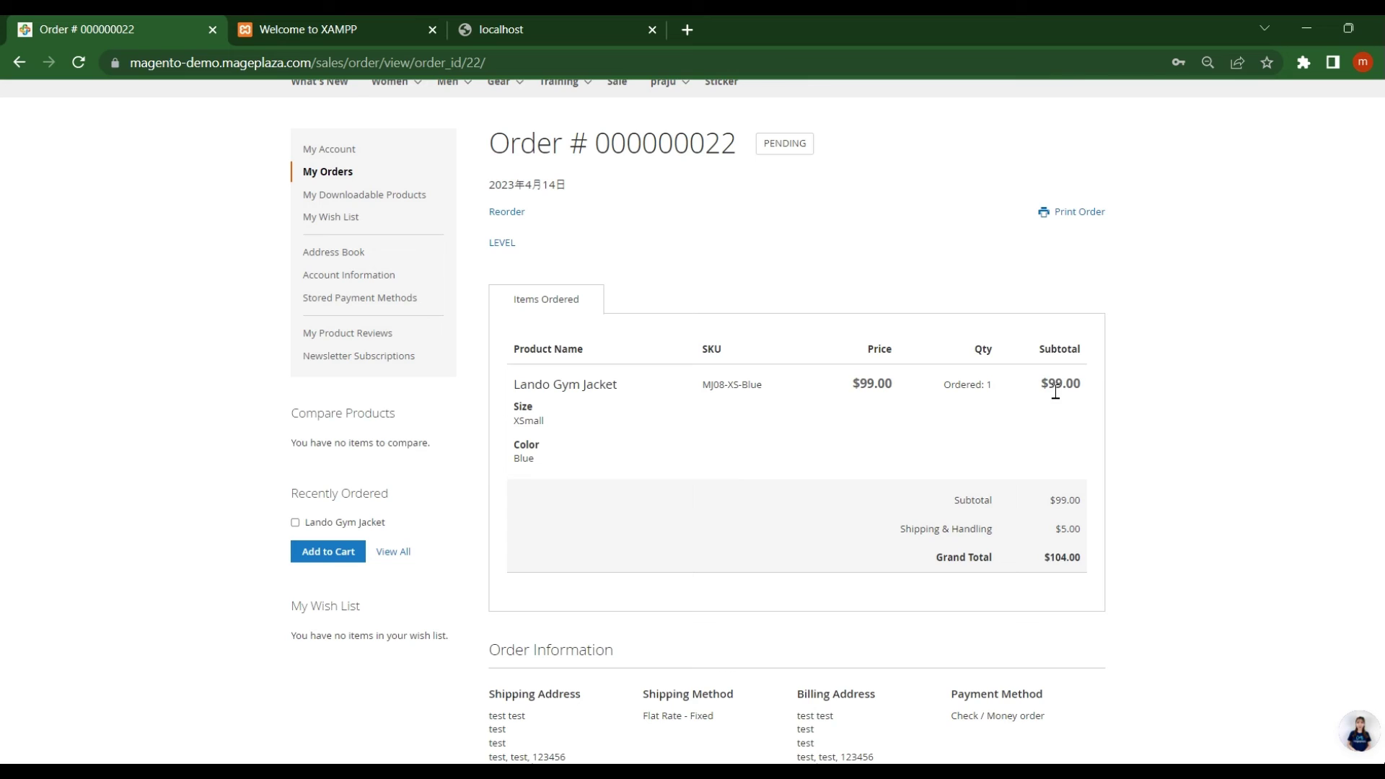
left_click_drag(1054, 559, 1083, 559)
Switch back to PowerPoint and point out the Latest Version 2.4.6 line on slide 3
key("alt+Tab")
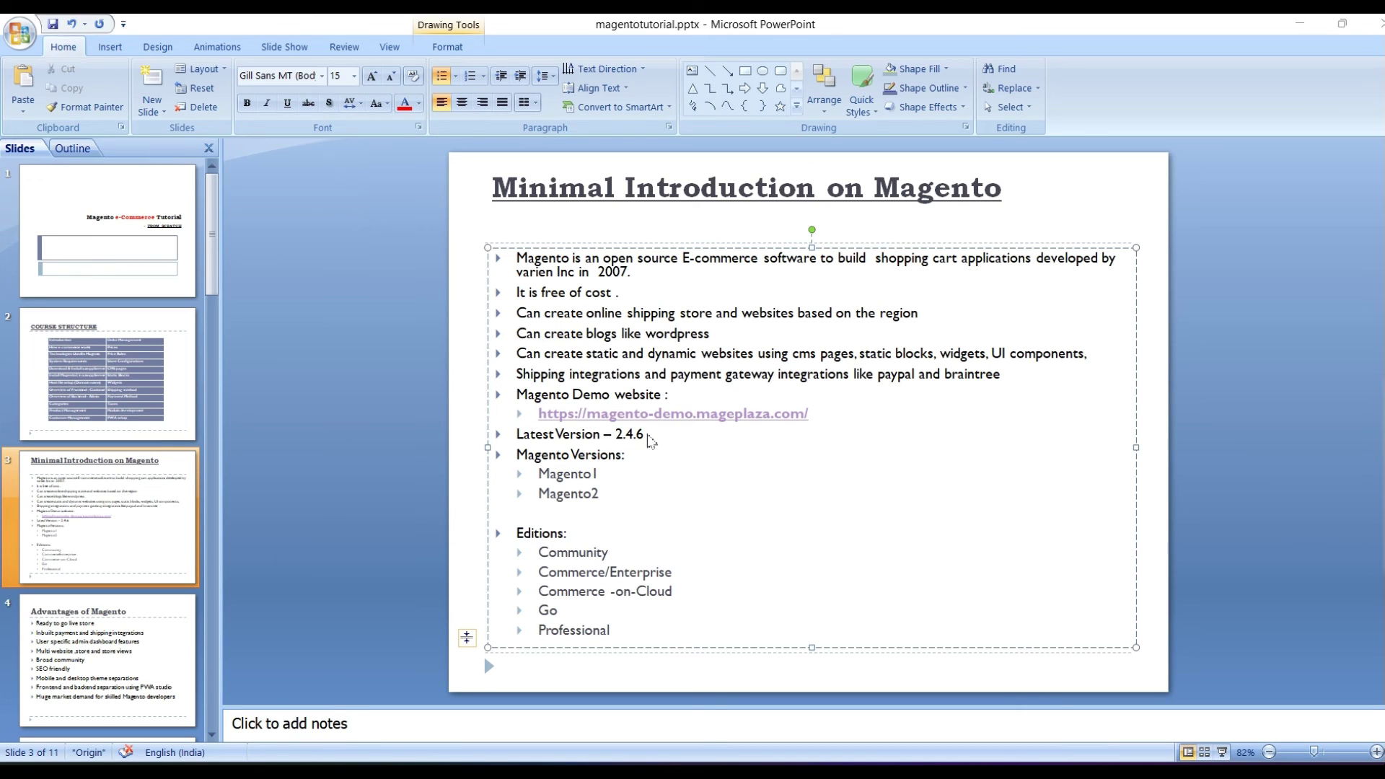
left_click(617, 438)
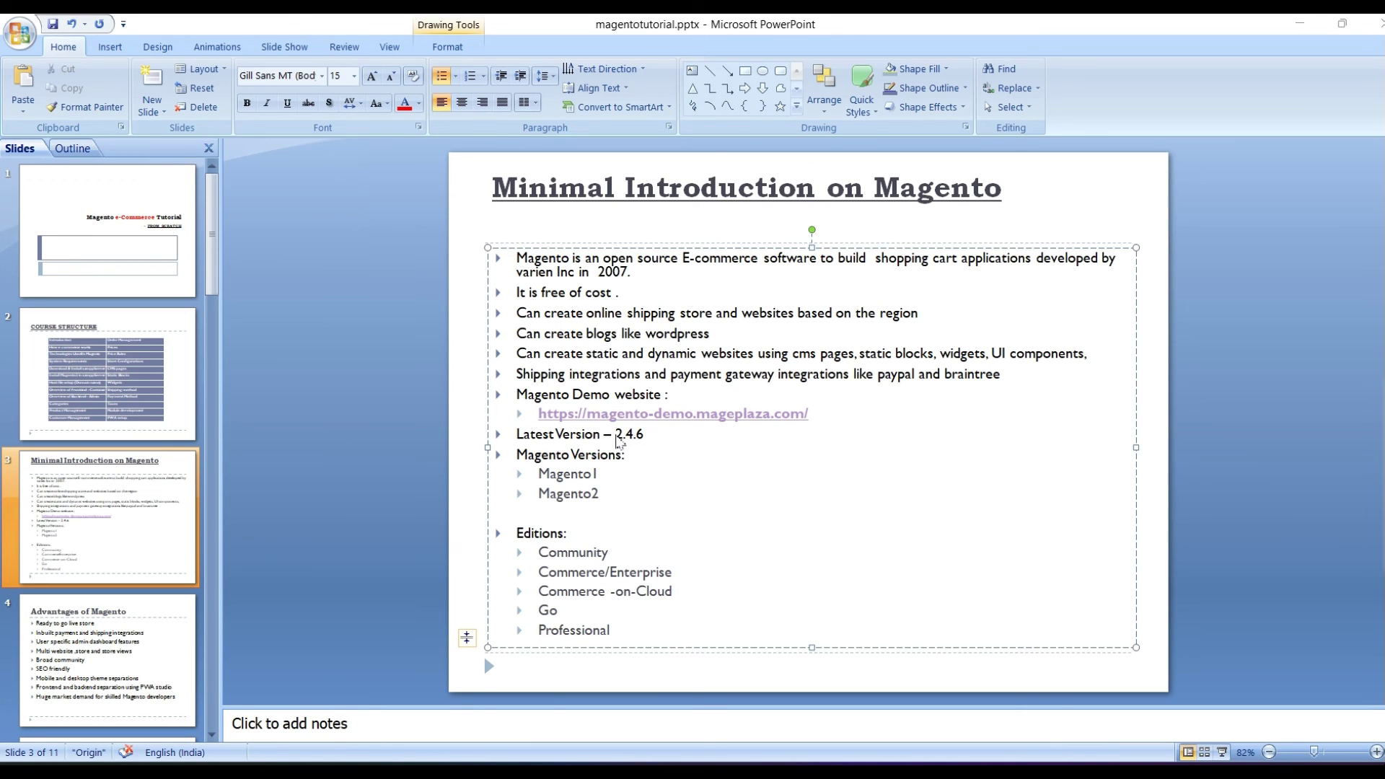